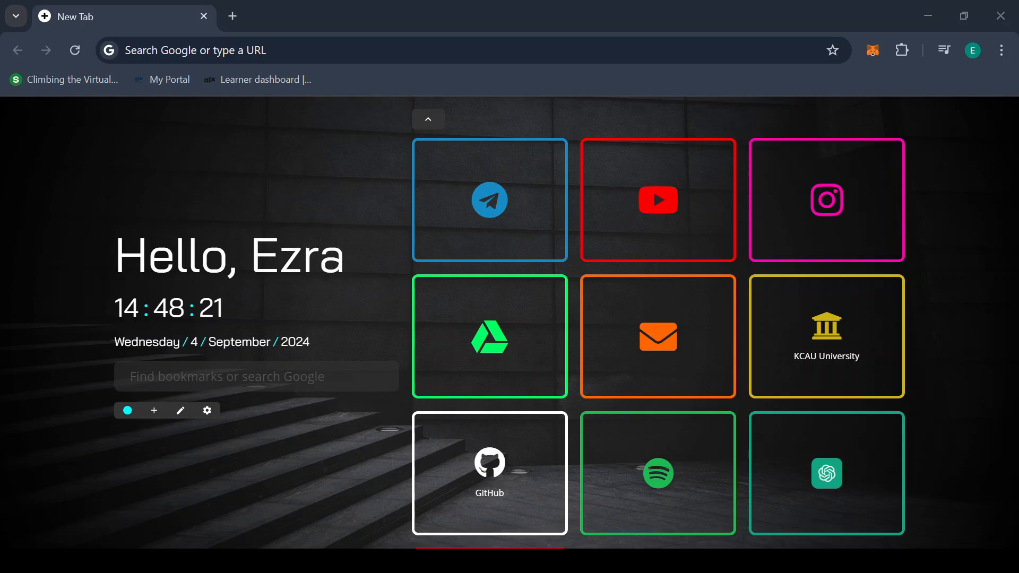
# Enter aws.amazon.com in the Chrome address bar
pyautogui.click(294, 51)
pyautogui.write('aws')
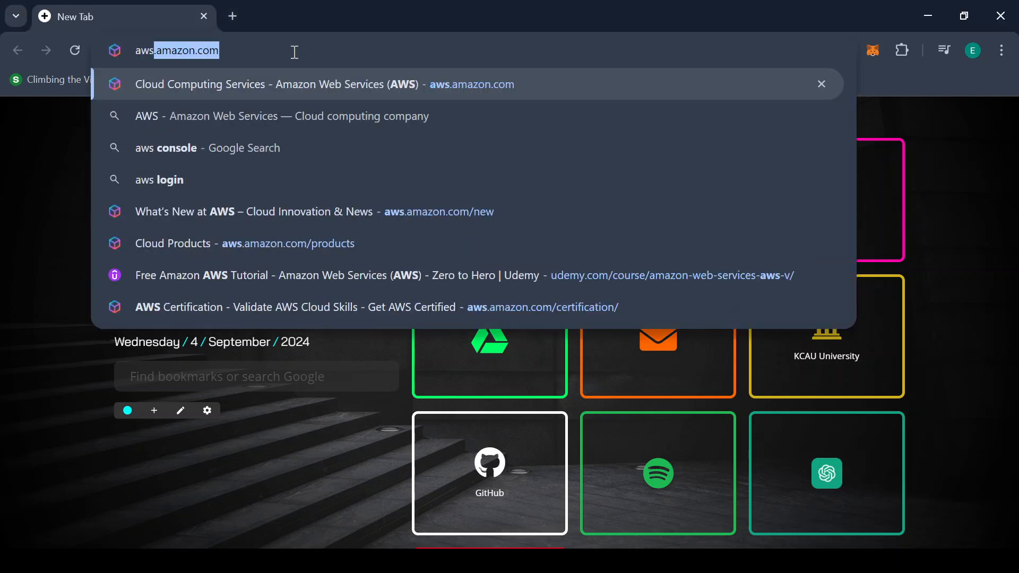
pyautogui.write('.a')
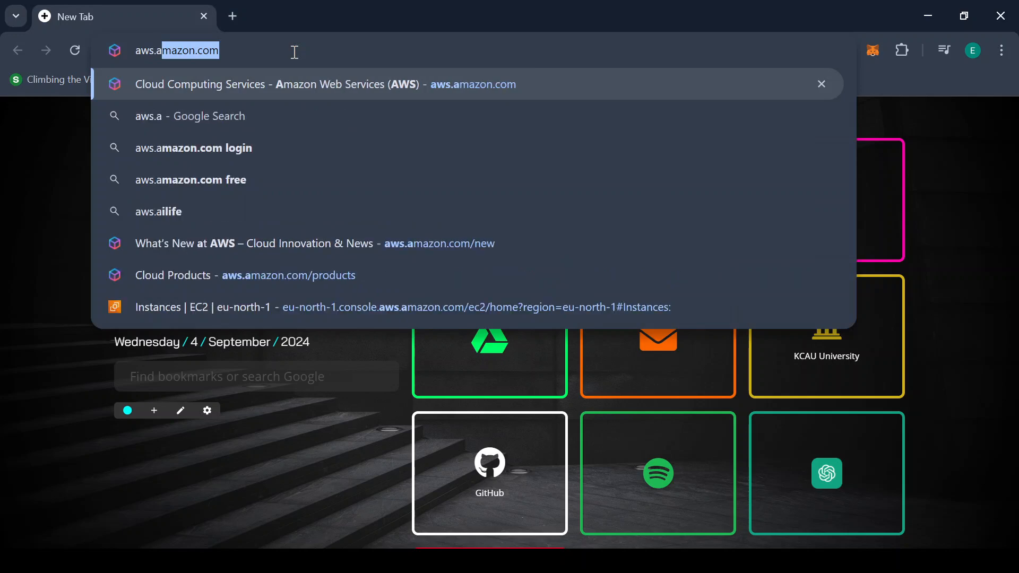
pyautogui.write('mazo')
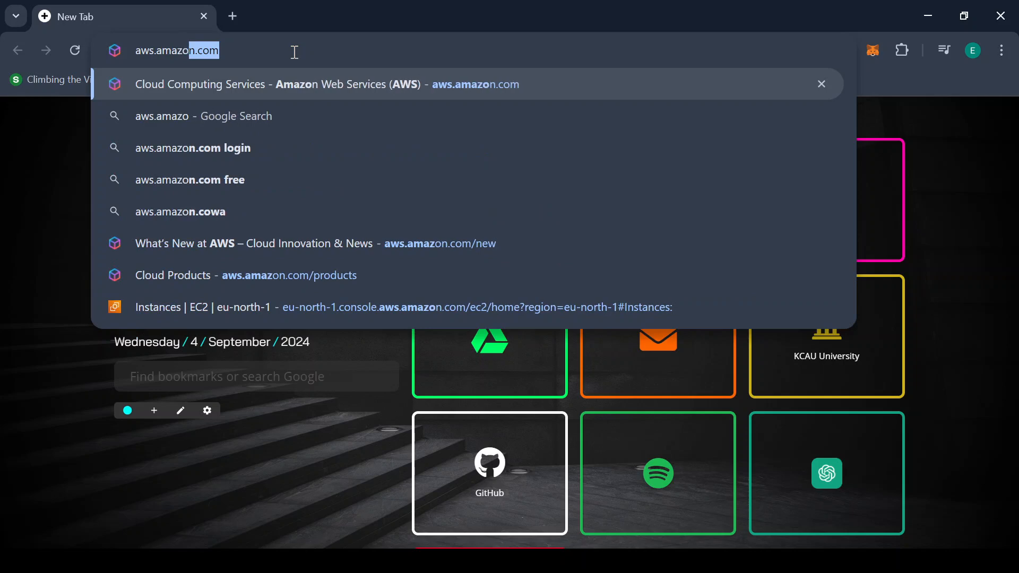
pyautogui.write('n.com')
# Load aws.amazon.com, dismiss the Amazon Q popup, and go to Billing & Cost Management from the account menu
pyautogui.press('Return')
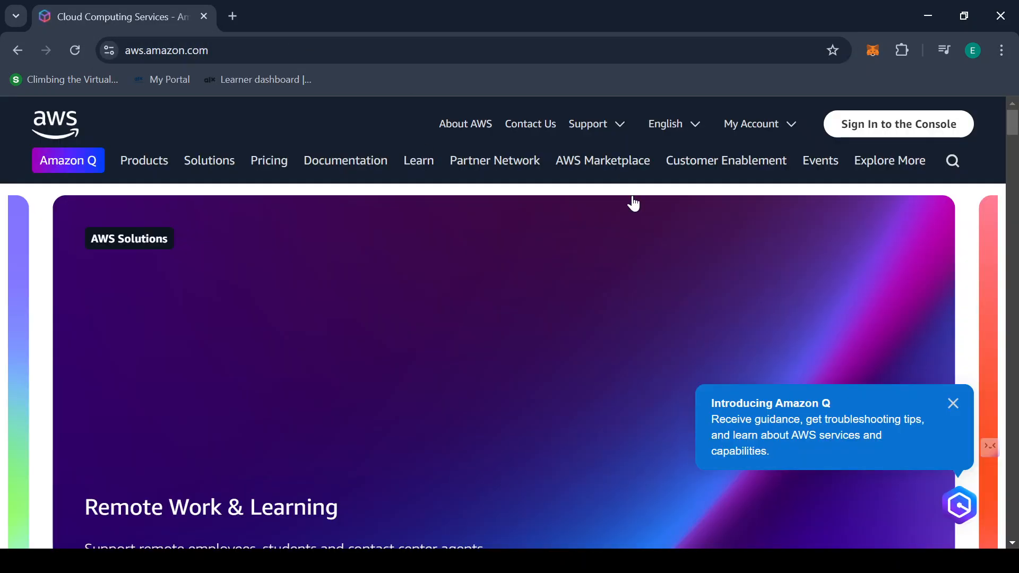
pyautogui.click(954, 404)
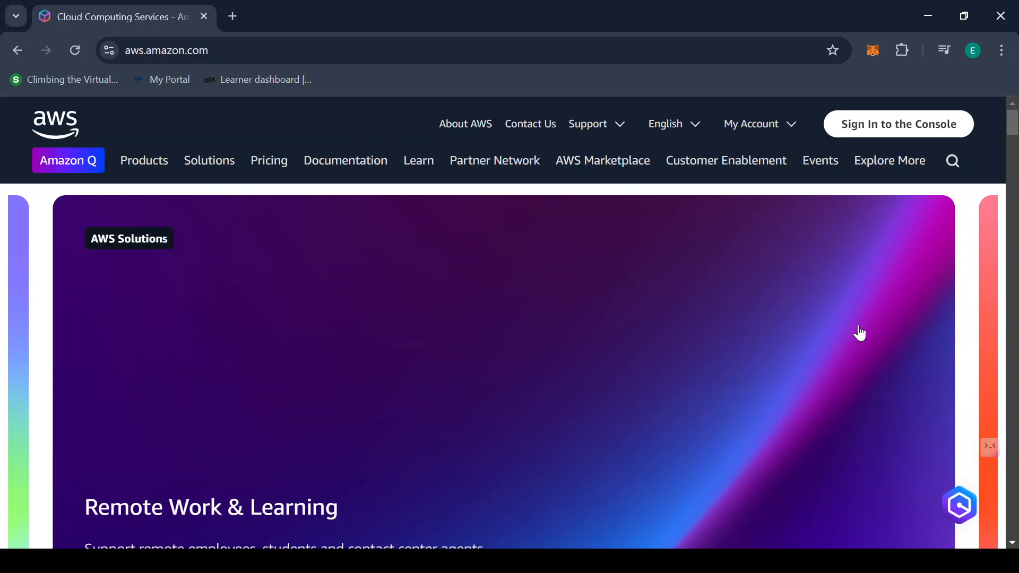
pyautogui.click(790, 119)
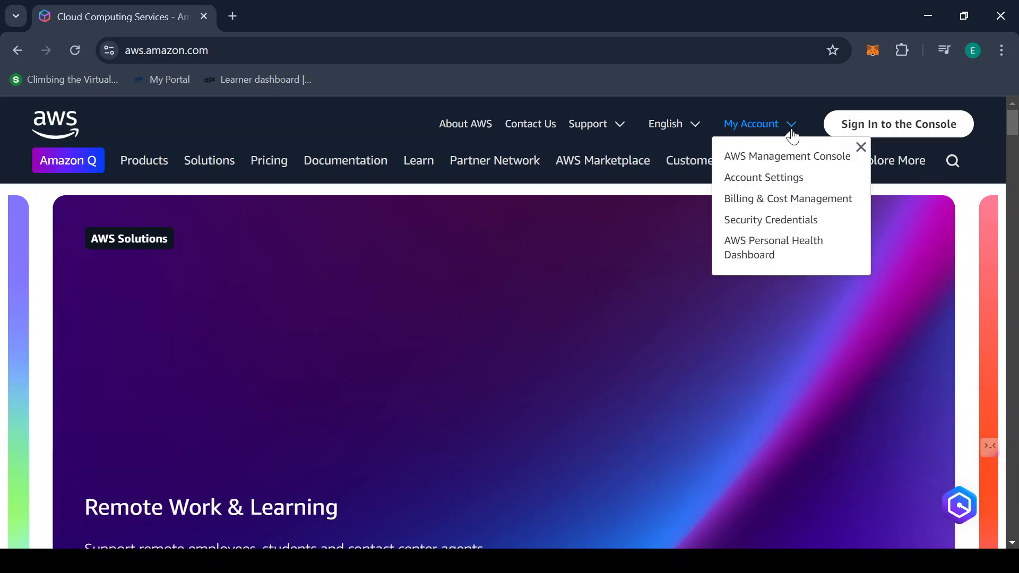
pyautogui.hotkey('shift', 'Tab')
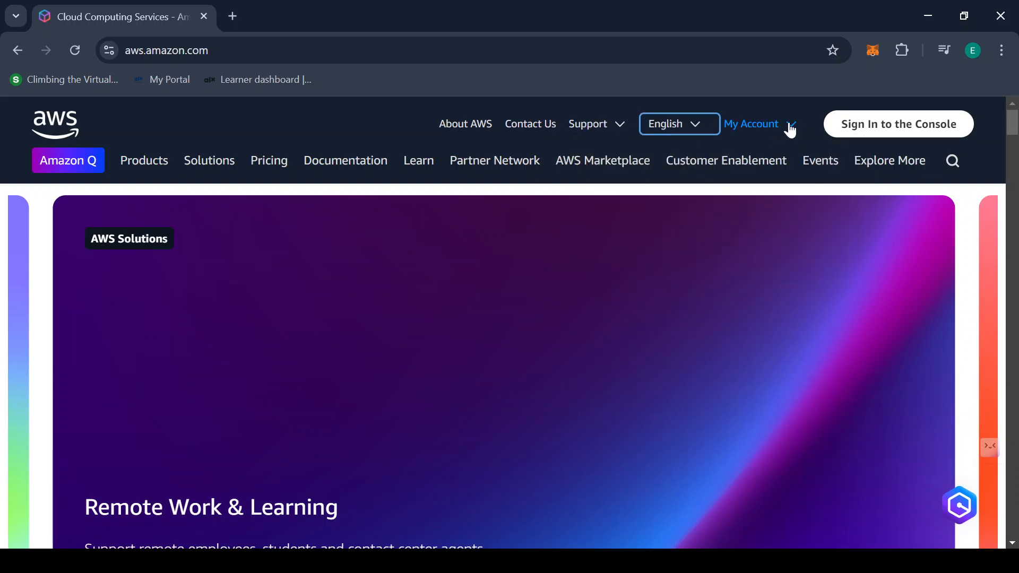
pyautogui.press('Tab')
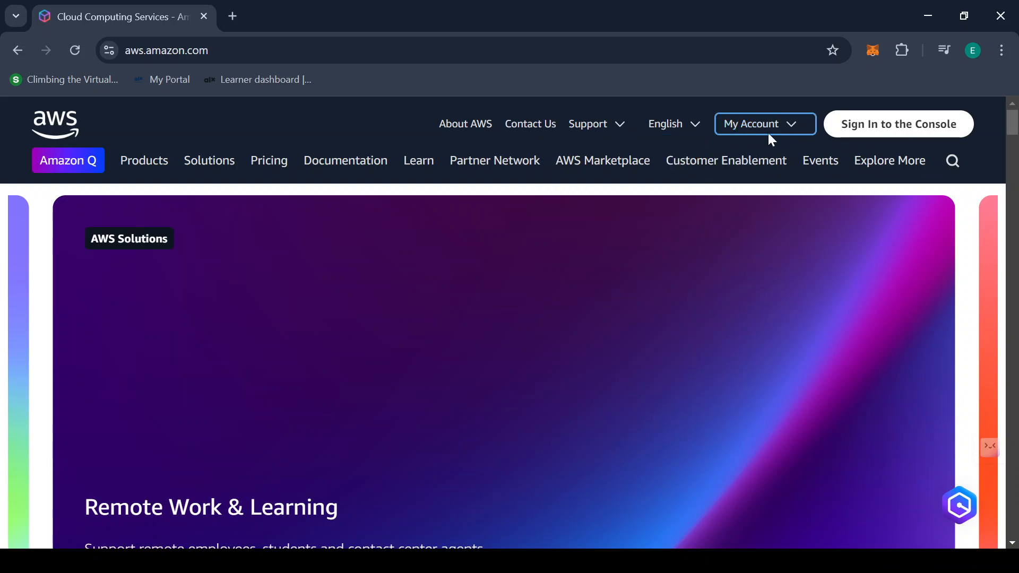
pyautogui.click(792, 131)
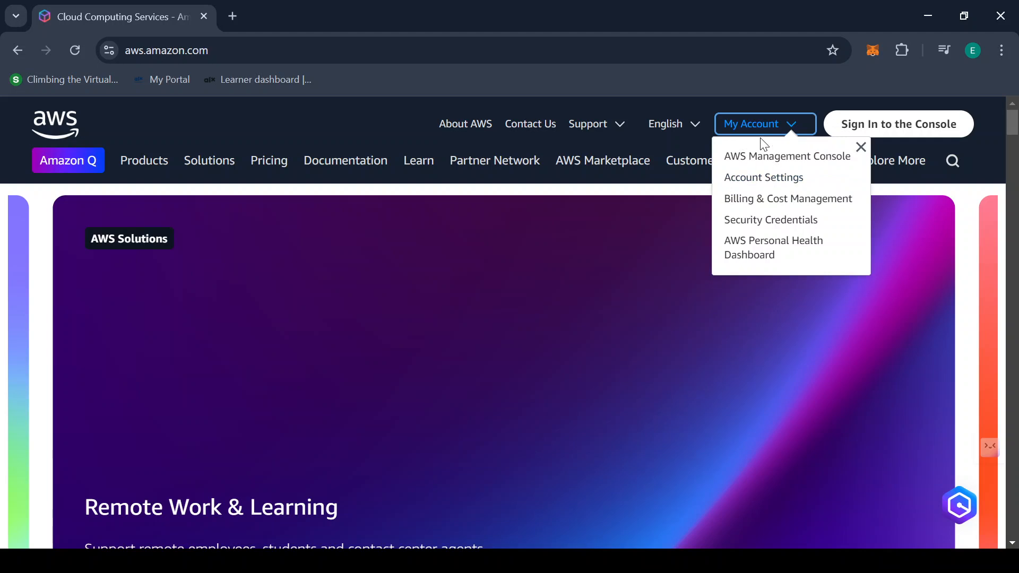
pyautogui.click(780, 132)
pyautogui.click(783, 126)
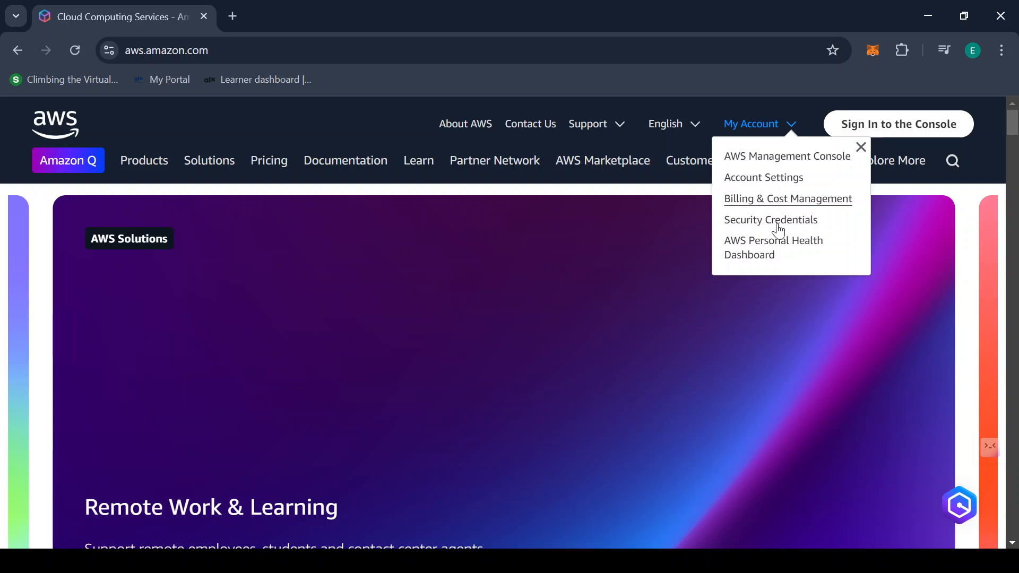
pyautogui.click(783, 201)
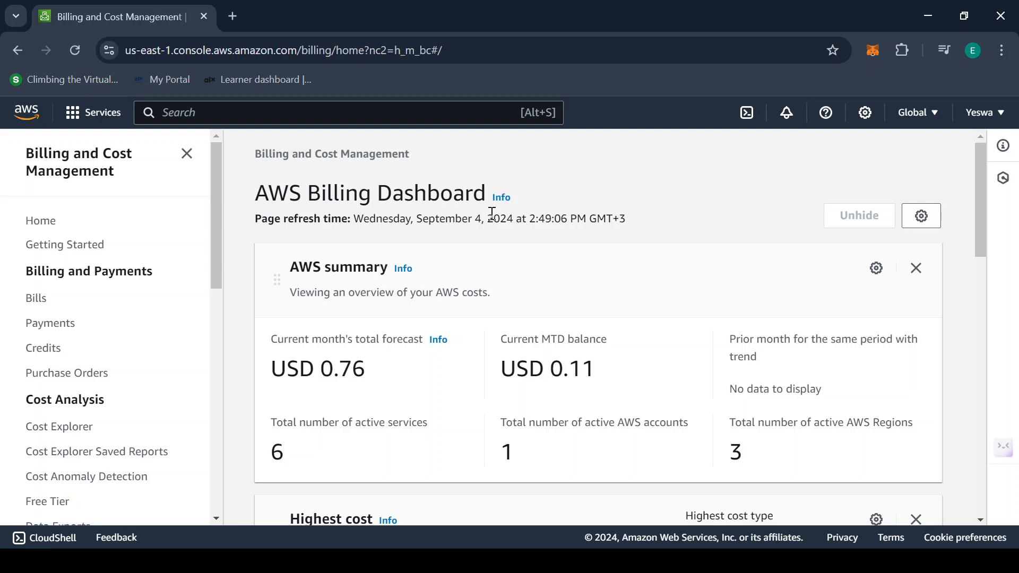
# Scroll the Billing Dashboard's left navigation down to Preferences and Settings
pyautogui.scroll(-3, 493, 213)
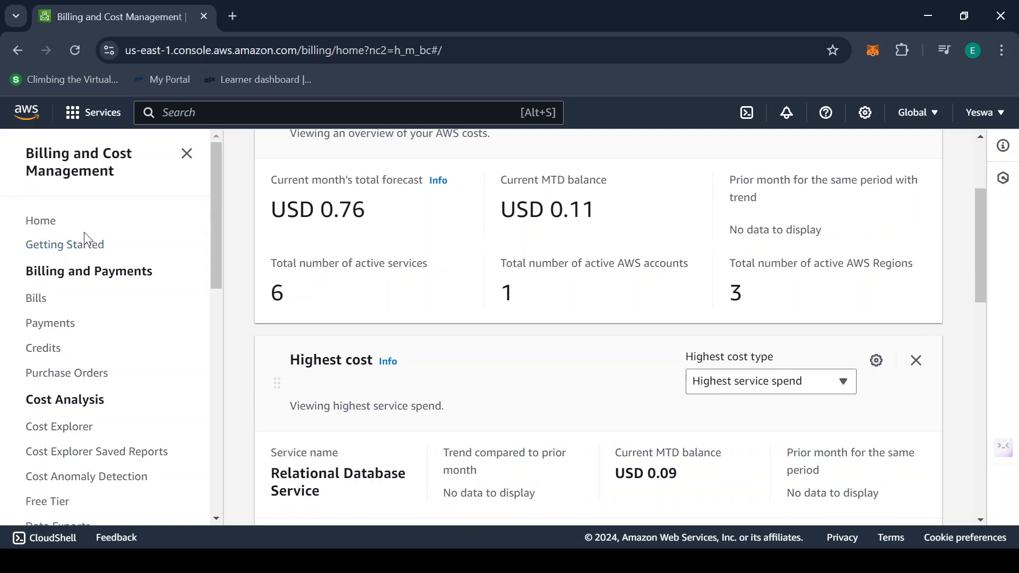
pyautogui.scroll(-5, 85, 233)
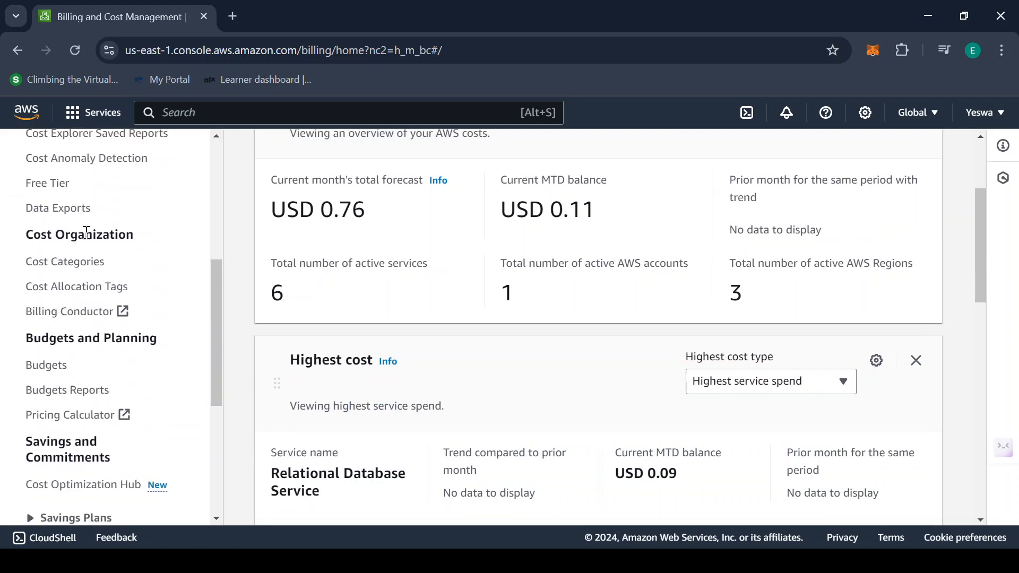
pyautogui.scroll(-5, 87, 232)
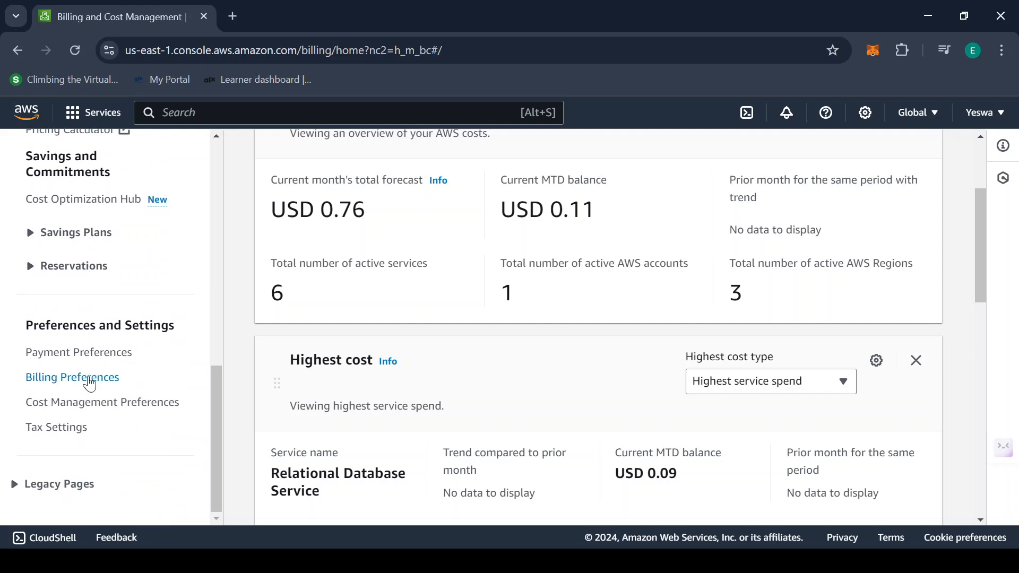
# Open Billing Preferences and review the Invoice delivery preferences section
pyautogui.click(73, 380)
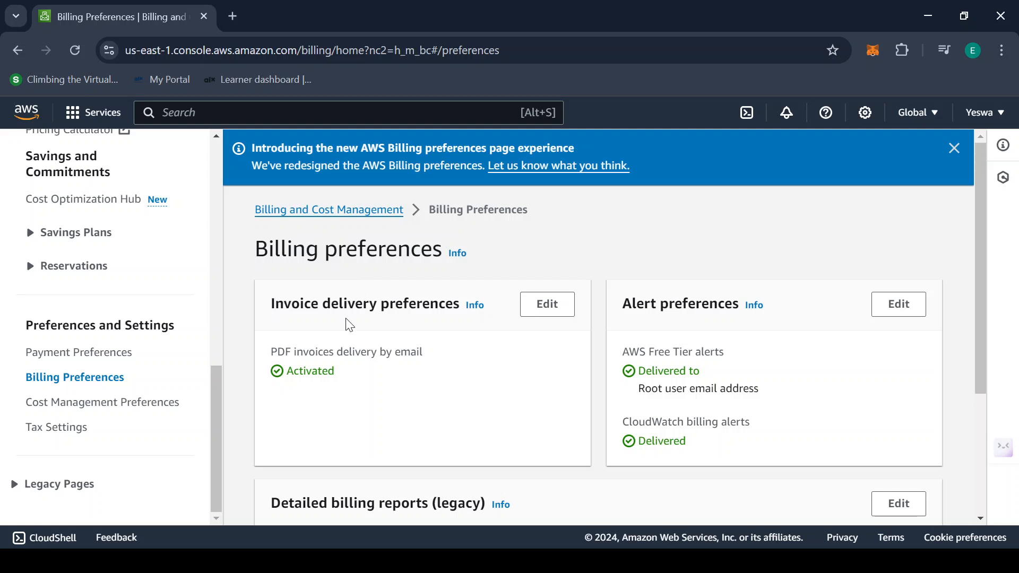
pyautogui.moveTo(272, 305); pyautogui.dragTo(459, 296)
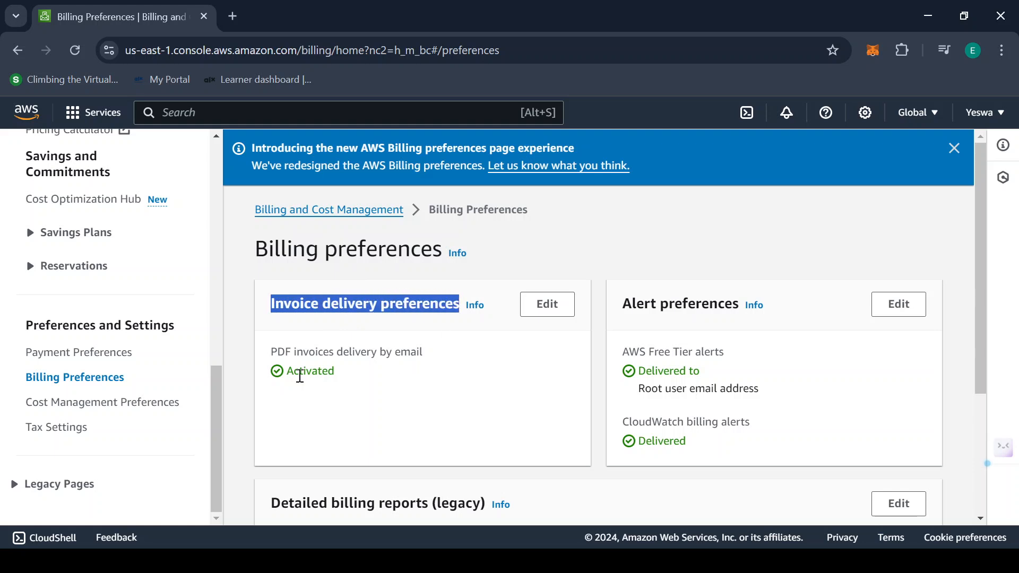
pyautogui.click(281, 371)
pyautogui.moveTo(283, 352); pyautogui.dragTo(366, 352)
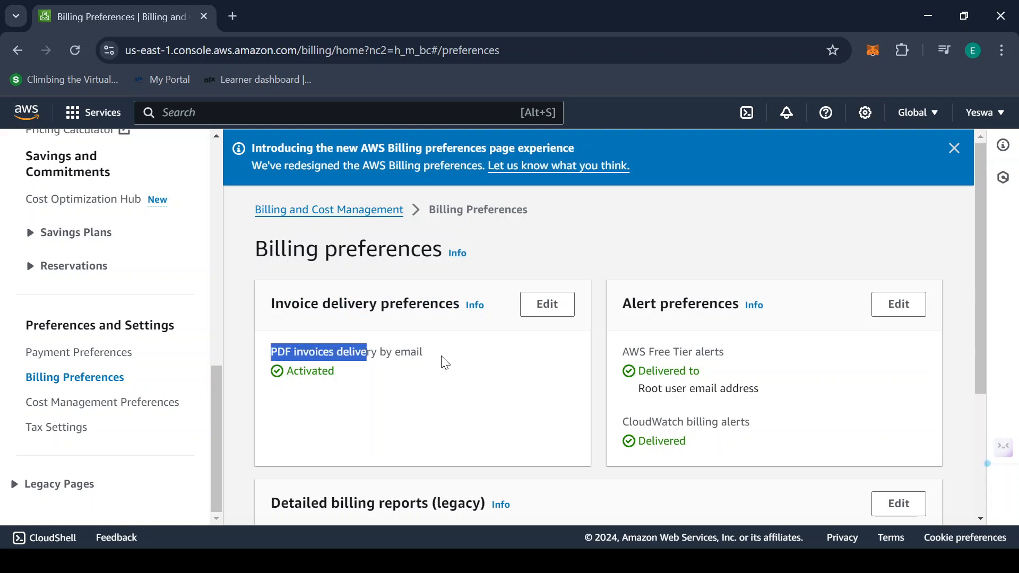
pyautogui.click(445, 362)
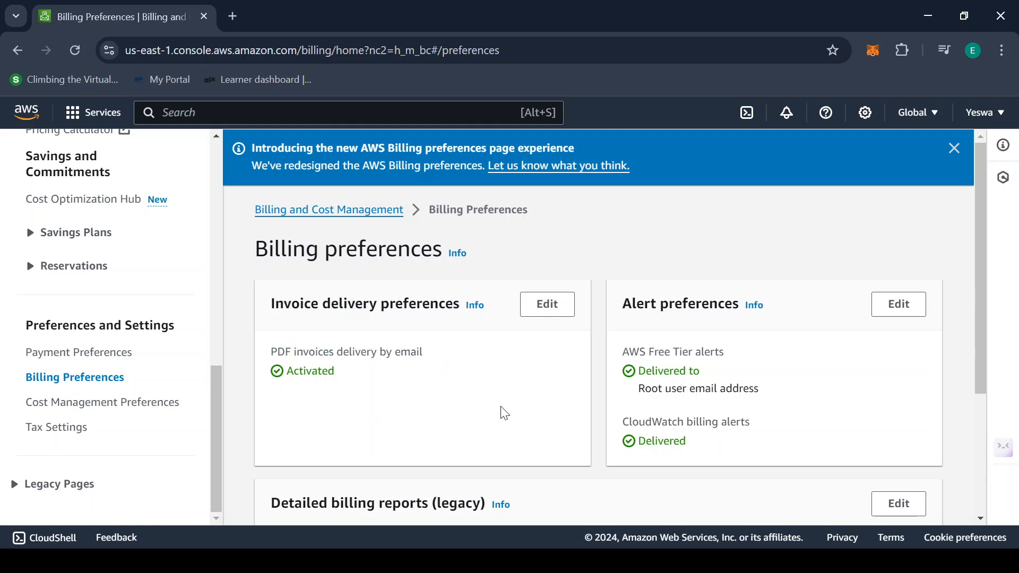
# Update invoice delivery preferences with PDF invoices delivered by email still ticked
pyautogui.click(552, 312)
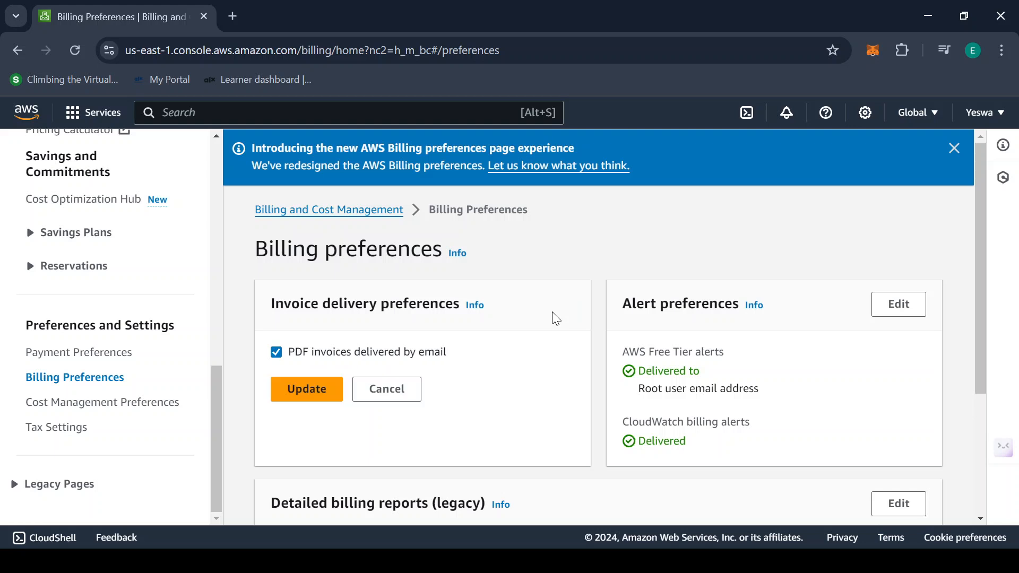
pyautogui.click(276, 359)
pyautogui.click(276, 359)
pyautogui.click(325, 389)
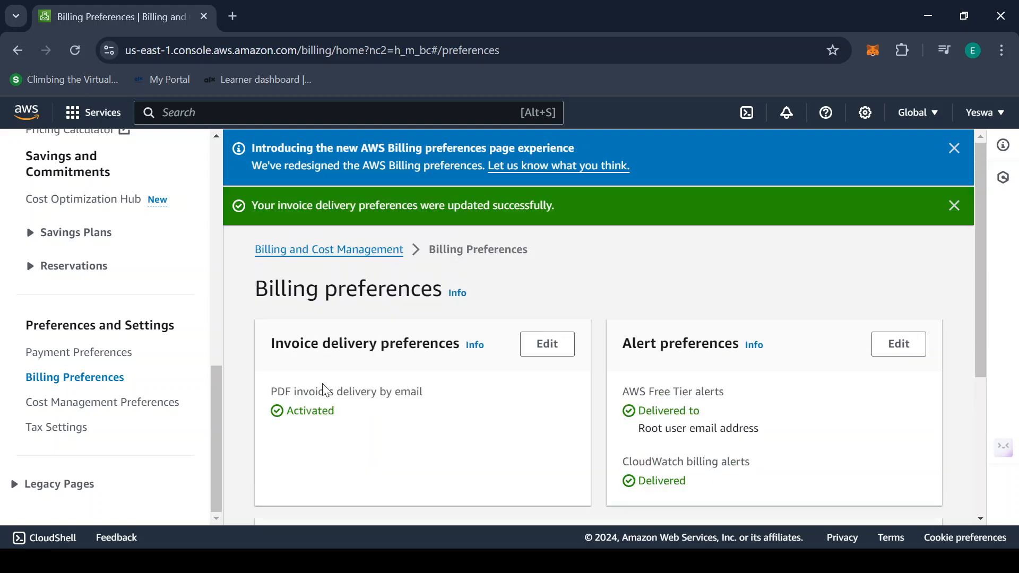
# Review the Alert preferences section and its AWS Free Tier alerts setting
pyautogui.scroll(-1, 435, 423)
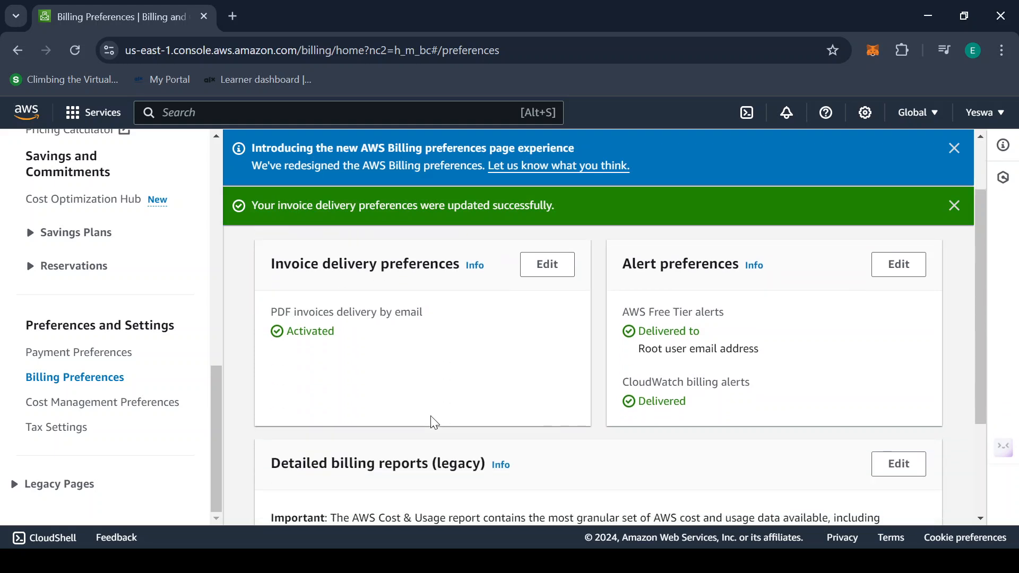
pyautogui.scroll(2, 434, 423)
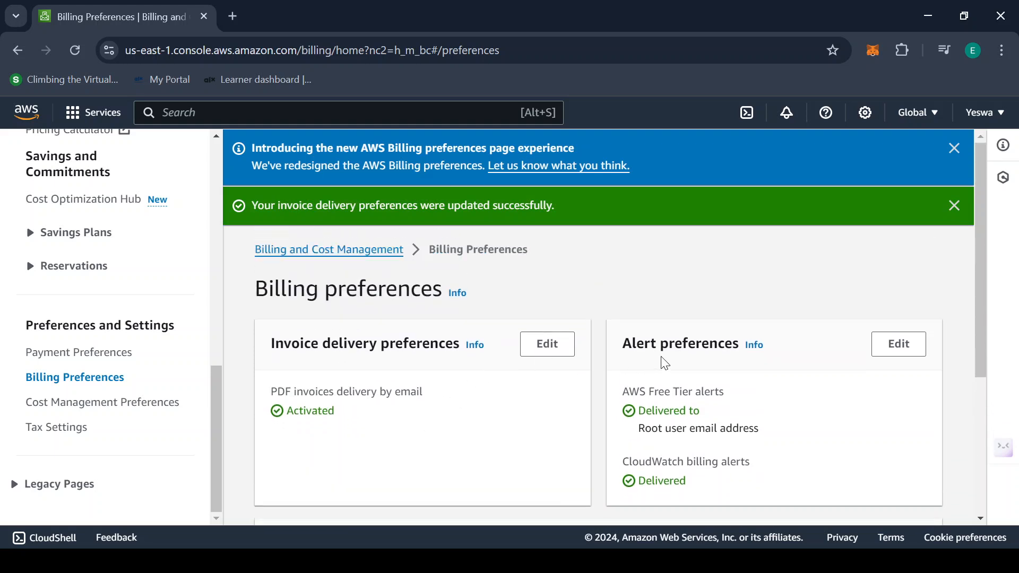
pyautogui.moveTo(626, 335); pyautogui.dragTo(741, 340)
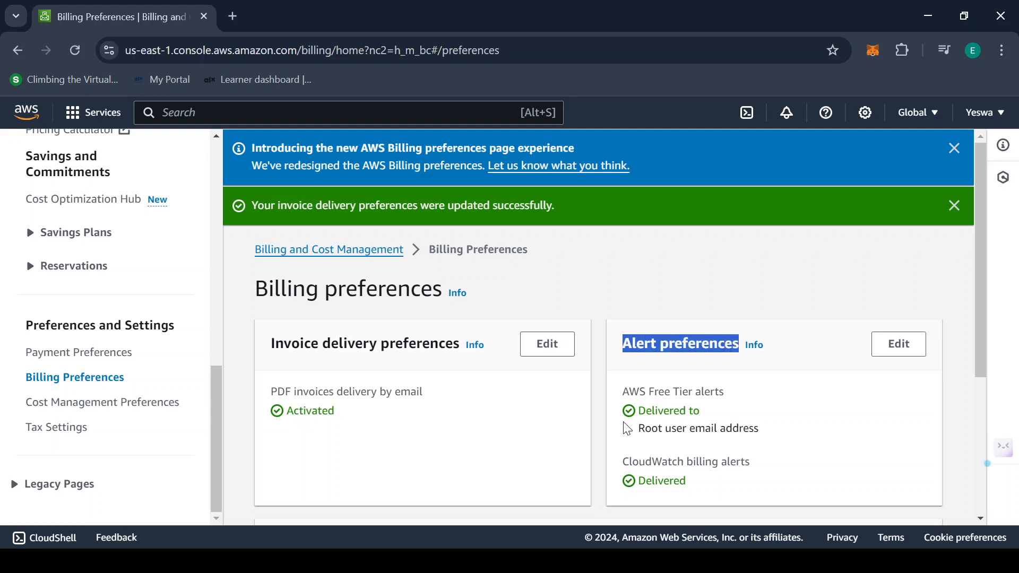
pyautogui.moveTo(627, 391); pyautogui.dragTo(727, 391)
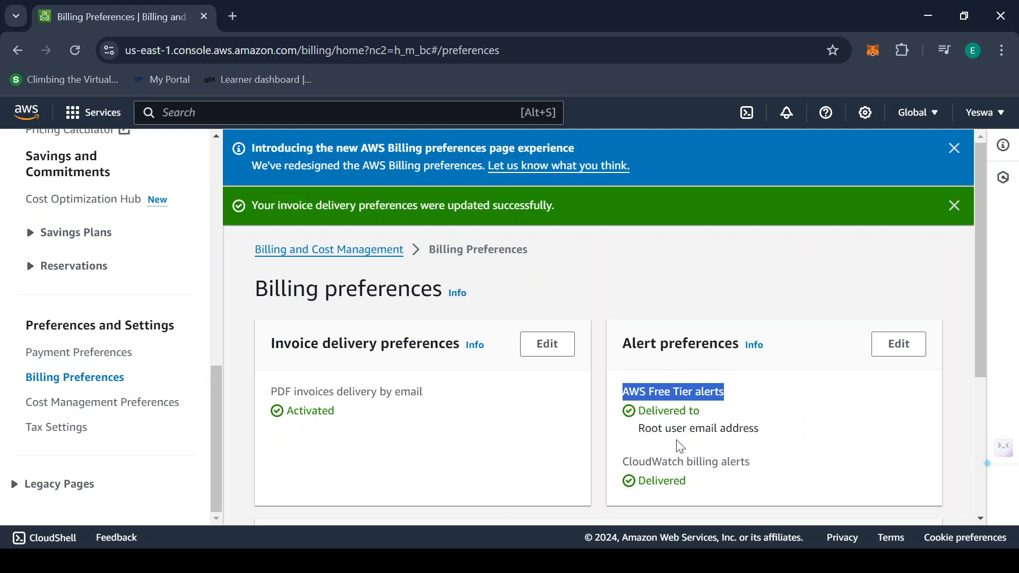
pyautogui.scroll(-1, 770, 398)
pyautogui.click(711, 402)
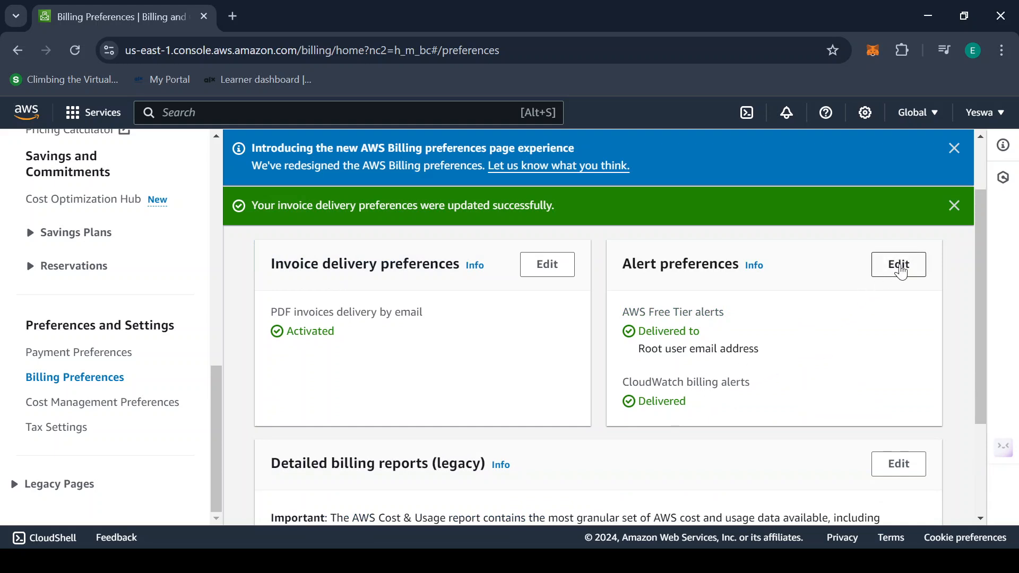
# Enable CloudWatch billing alerts in Alert preferences and save the update
pyautogui.click(902, 272)
pyautogui.scroll(-1, 876, 312)
pyautogui.scroll(1, 876, 312)
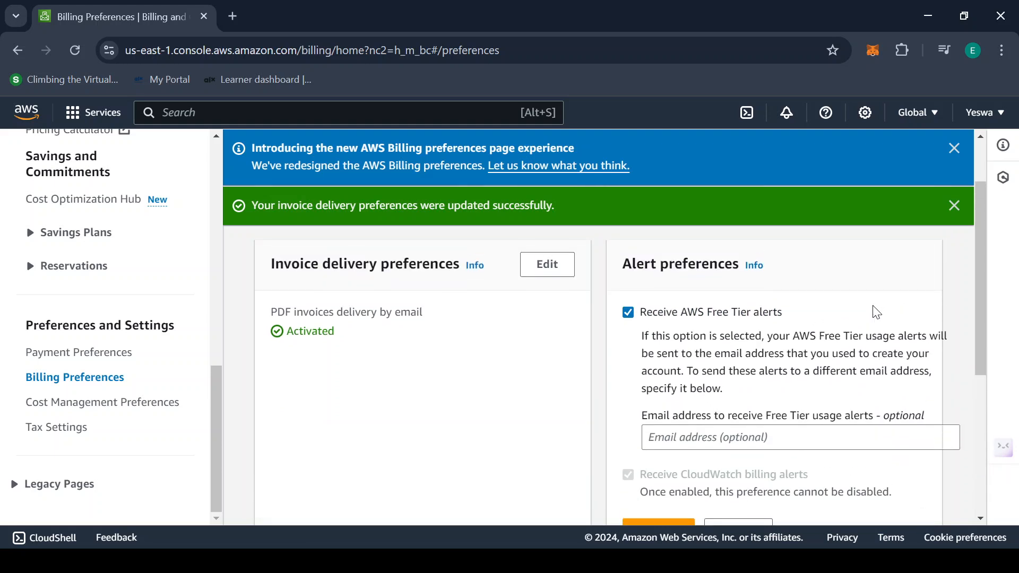
pyautogui.scroll(-1, 913, 273)
pyautogui.scroll(-1, 914, 272)
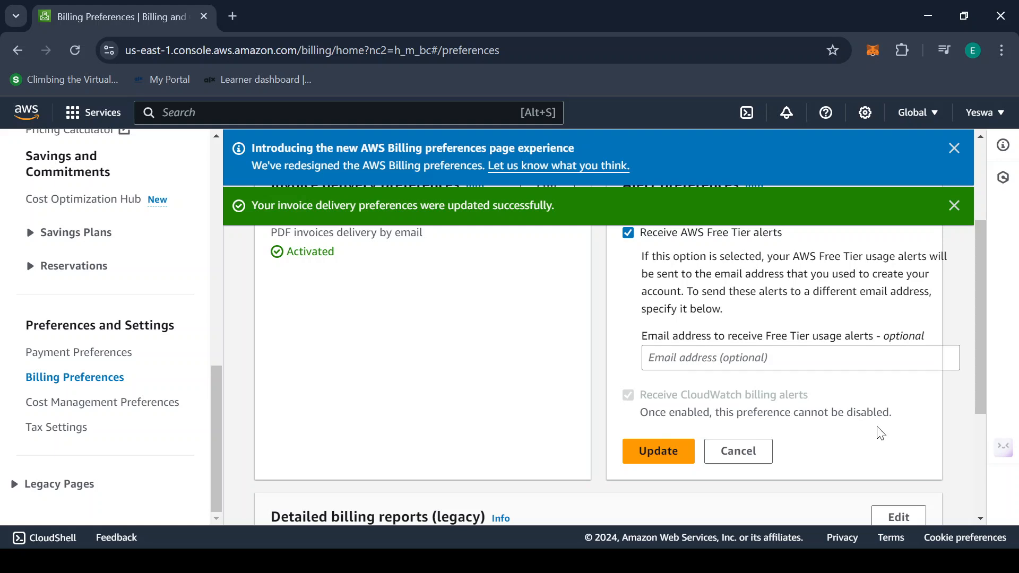
pyautogui.click(668, 451)
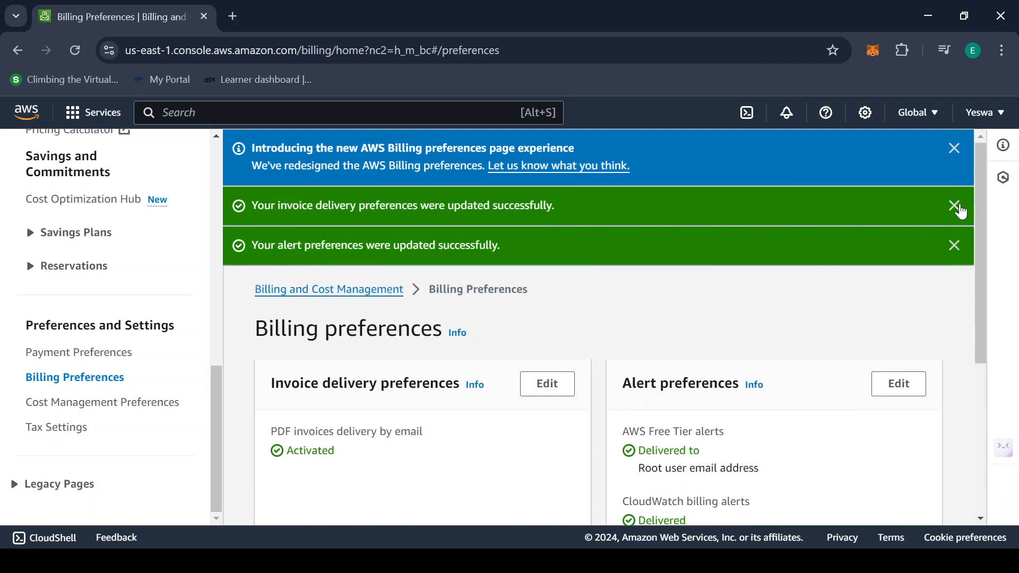
pyautogui.click(959, 209)
# Dismiss the success banner and open CloudWatch by searching 'cloudwatch'
pyautogui.click(957, 207)
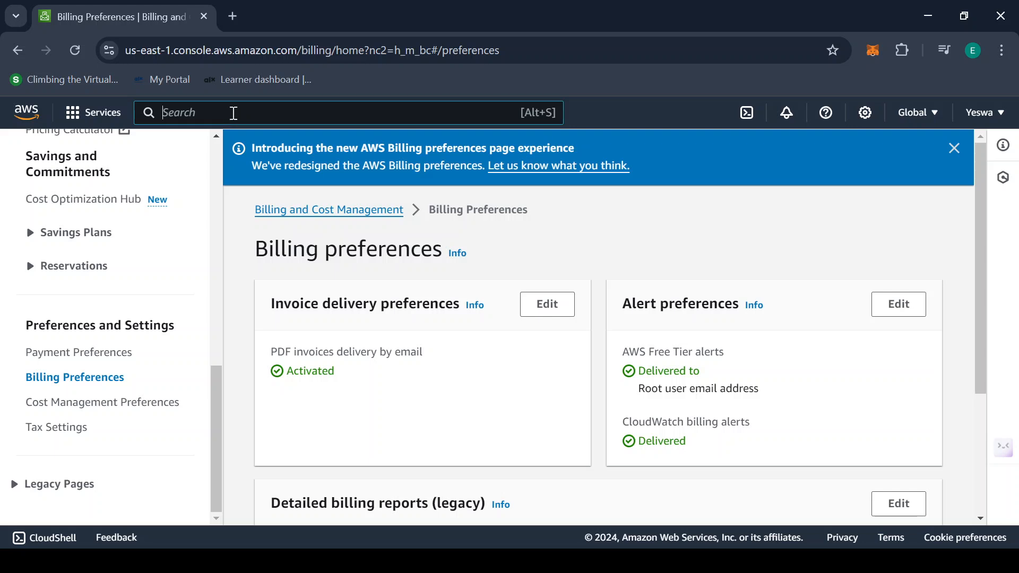
pyautogui.write('cloudwatch')
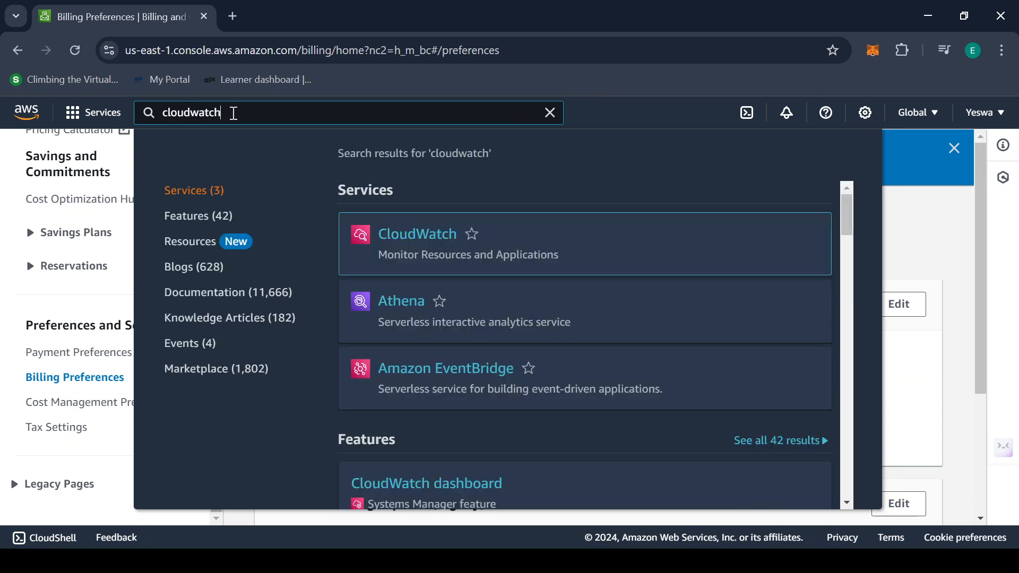
pyautogui.moveTo(352, 245)
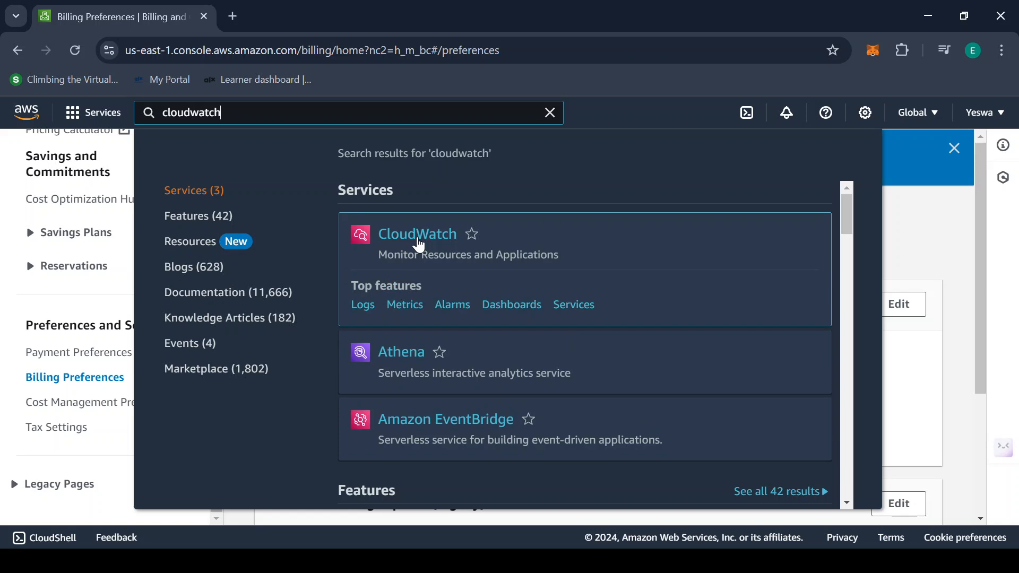
pyautogui.click(418, 245)
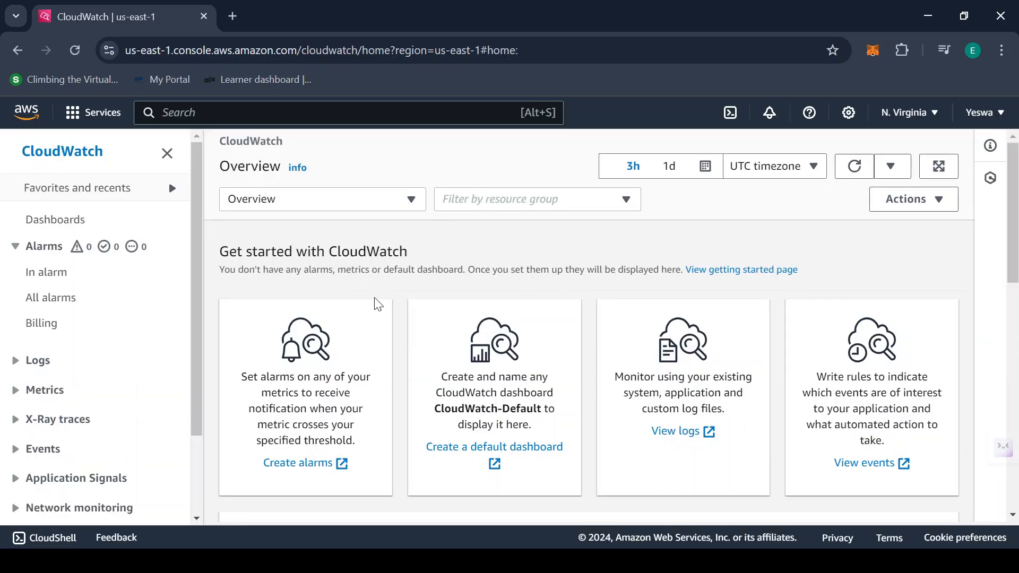
# Go to All alarms and start creating a new alarm
pyautogui.scroll(-8, 359, 259)
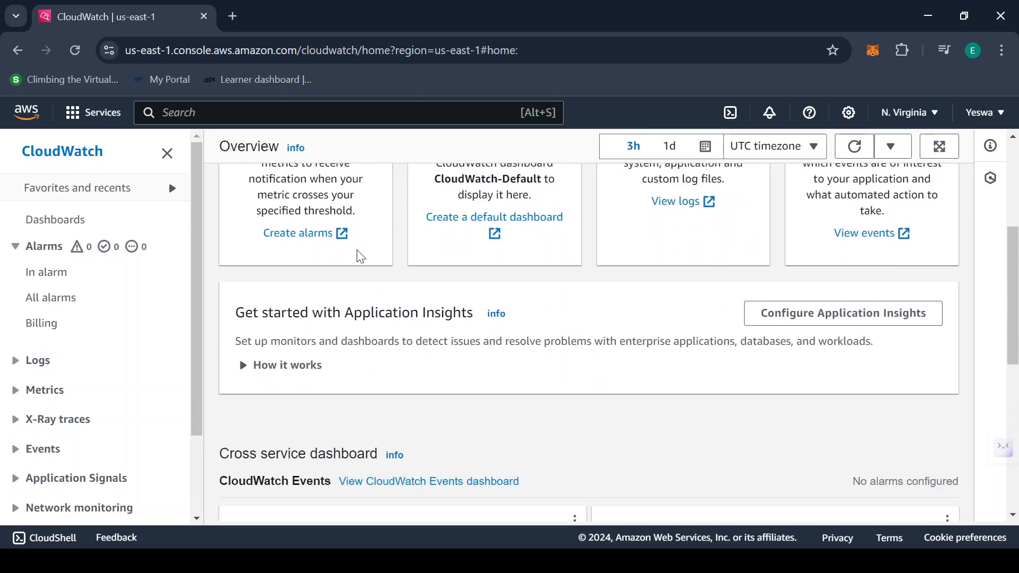
pyautogui.scroll(-3, 358, 259)
pyautogui.scroll(10, 364, 317)
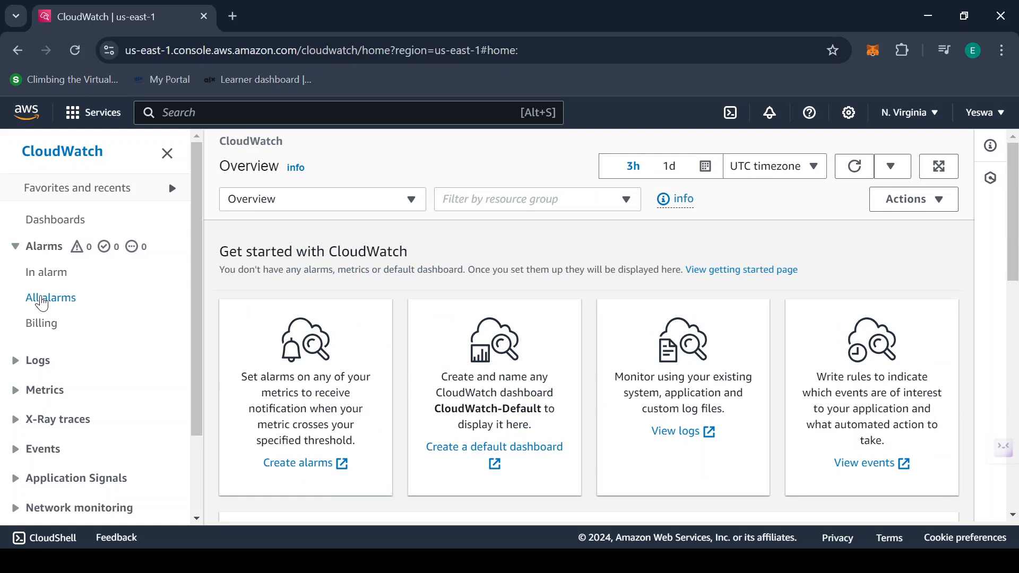
pyautogui.click(42, 303)
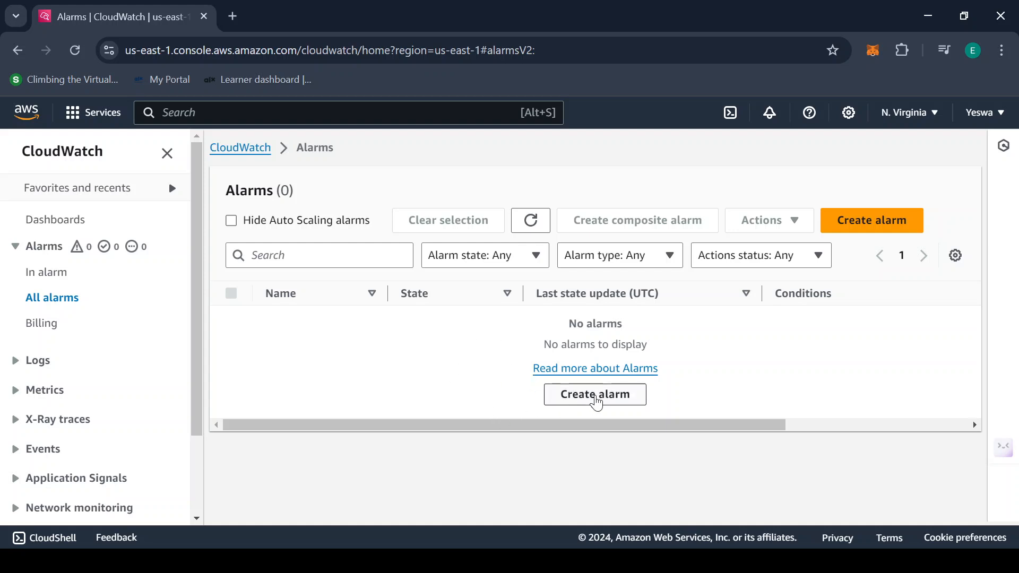
pyautogui.click(596, 397)
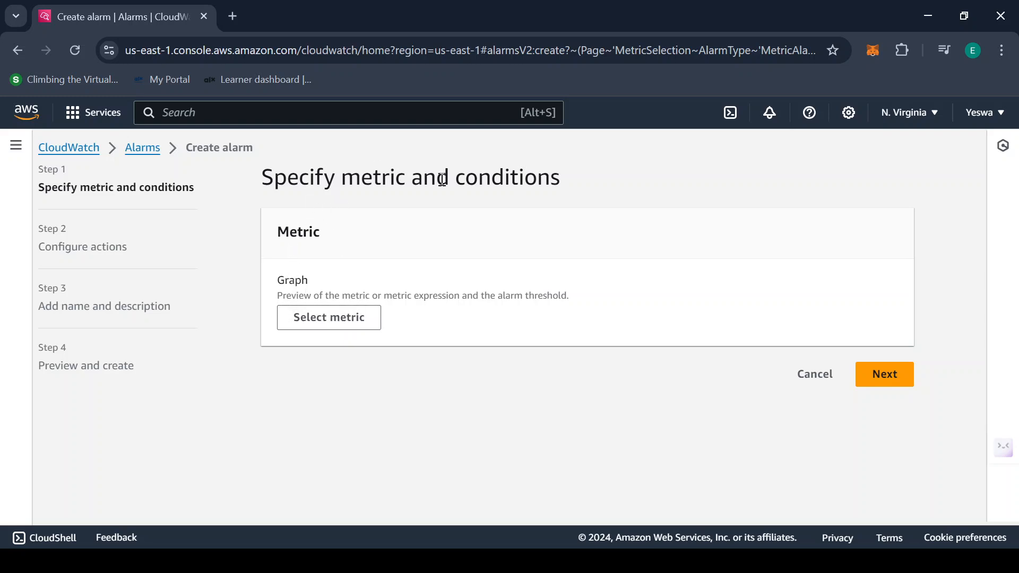
pyautogui.click(331, 321)
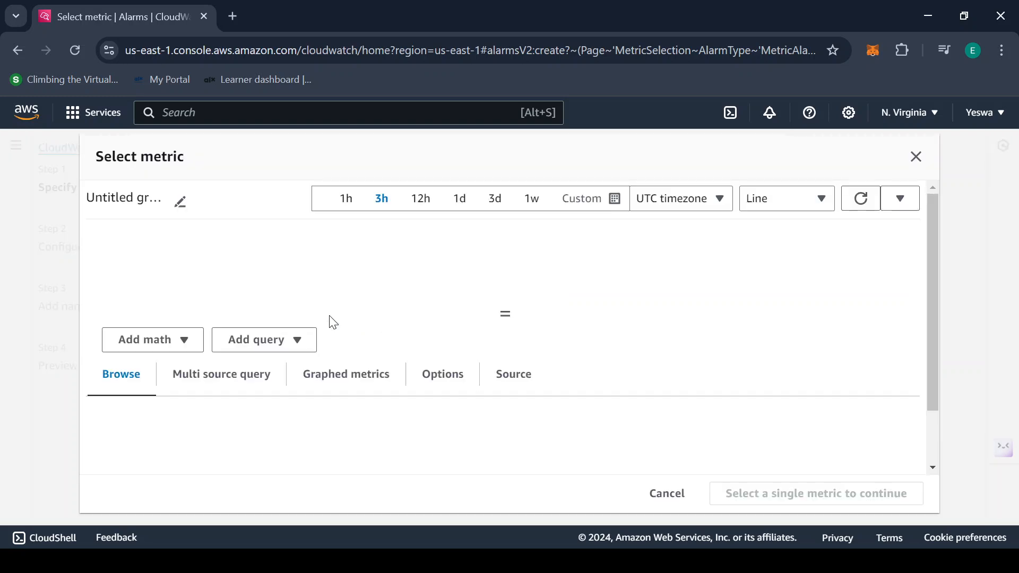
pyautogui.scroll(-2, 346, 278)
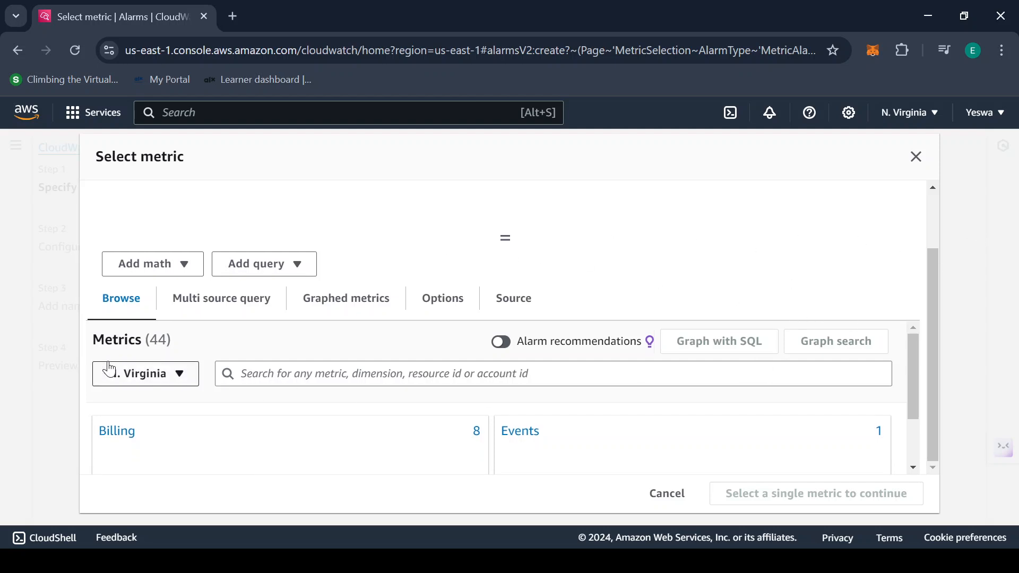
pyautogui.scroll(-2, 427, 446)
pyautogui.scroll(2, 350, 412)
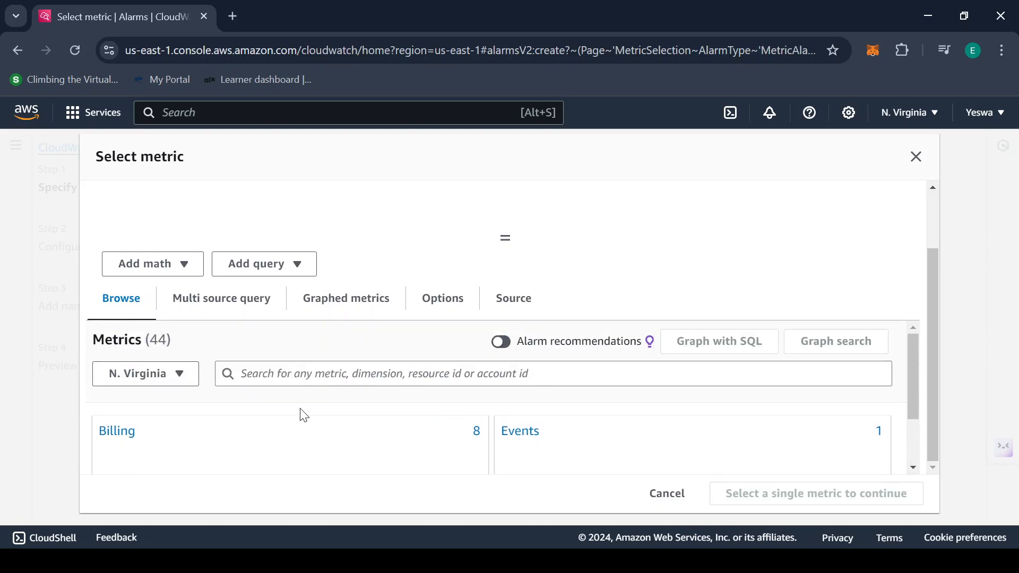
pyautogui.click(163, 381)
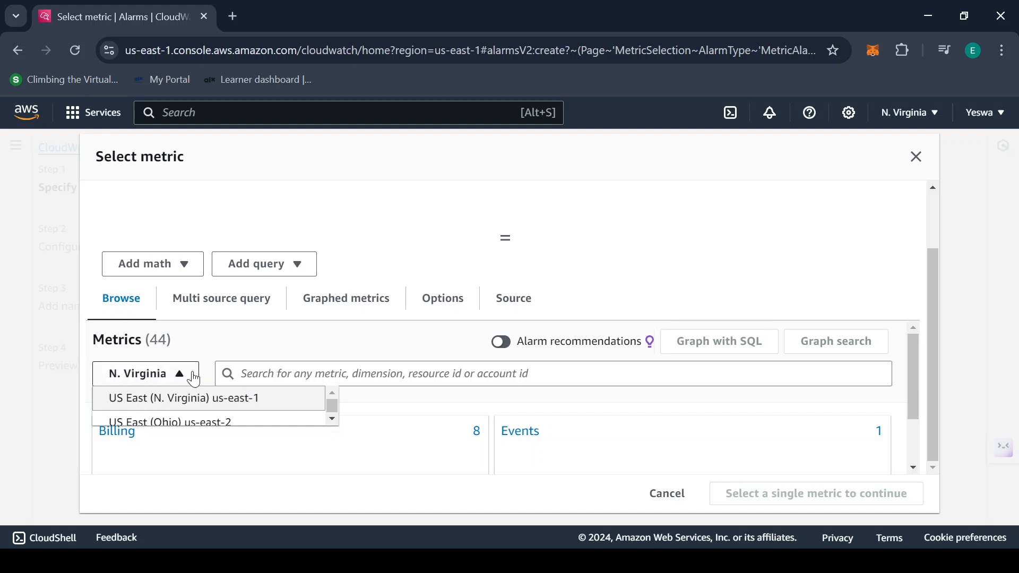
pyautogui.click(176, 413)
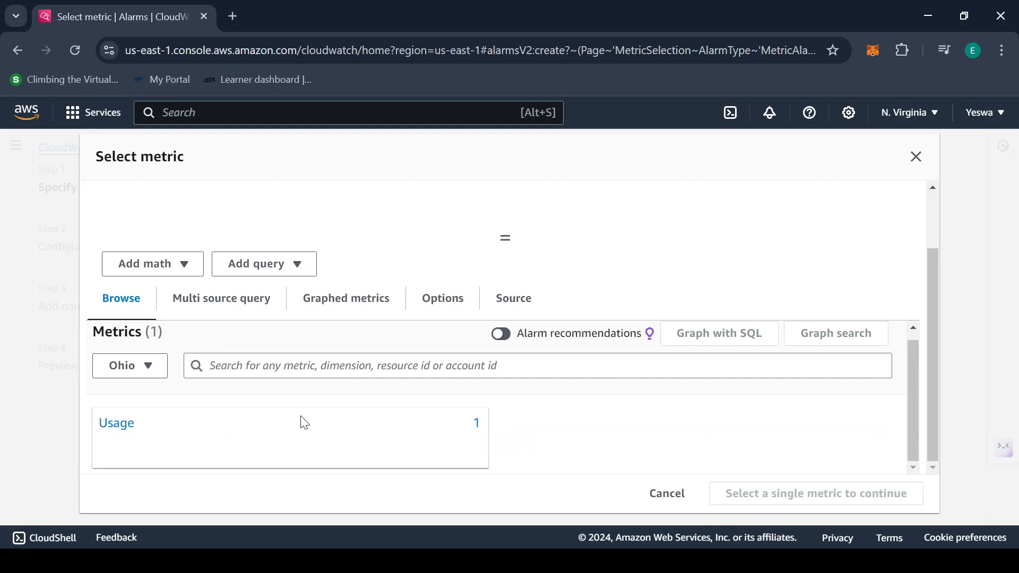
pyautogui.click(137, 367)
pyautogui.click(184, 391)
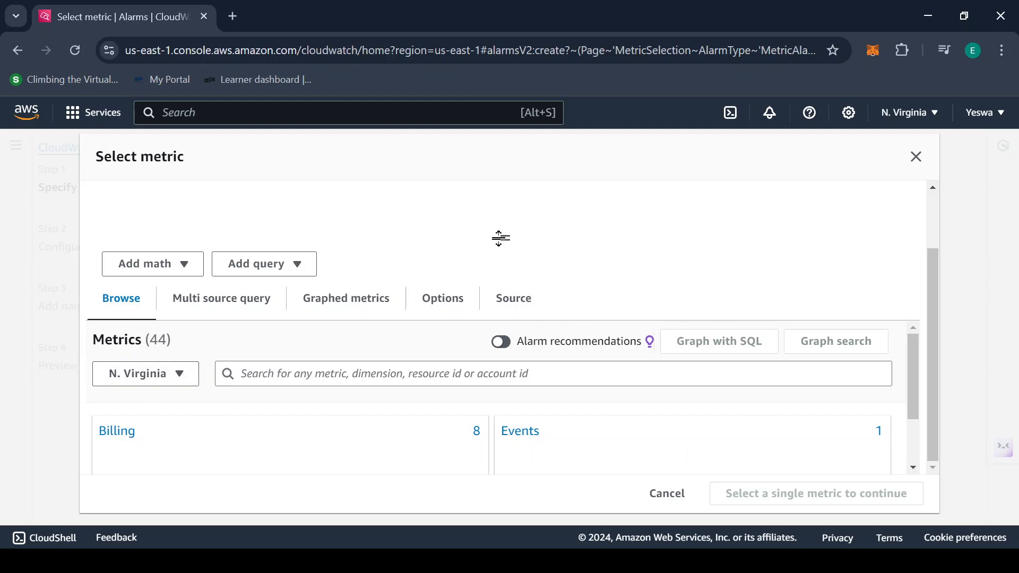
pyautogui.moveTo(504, 234); pyautogui.dragTo(505, 228)
# Select the USD EstimatedCharges metric under Billing > Total Estimated Charge for the alarm
pyautogui.click(225, 473)
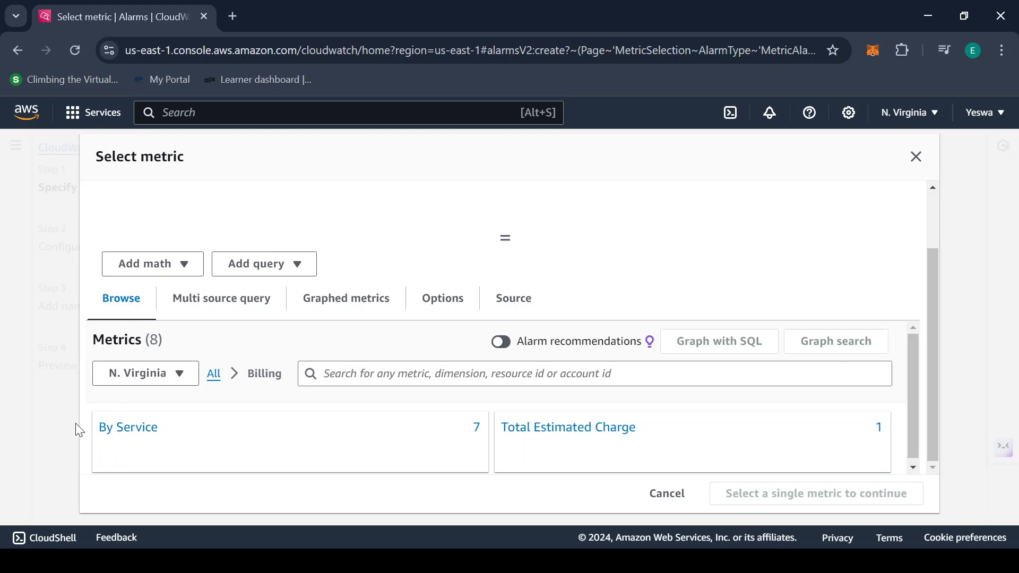
pyautogui.click(214, 374)
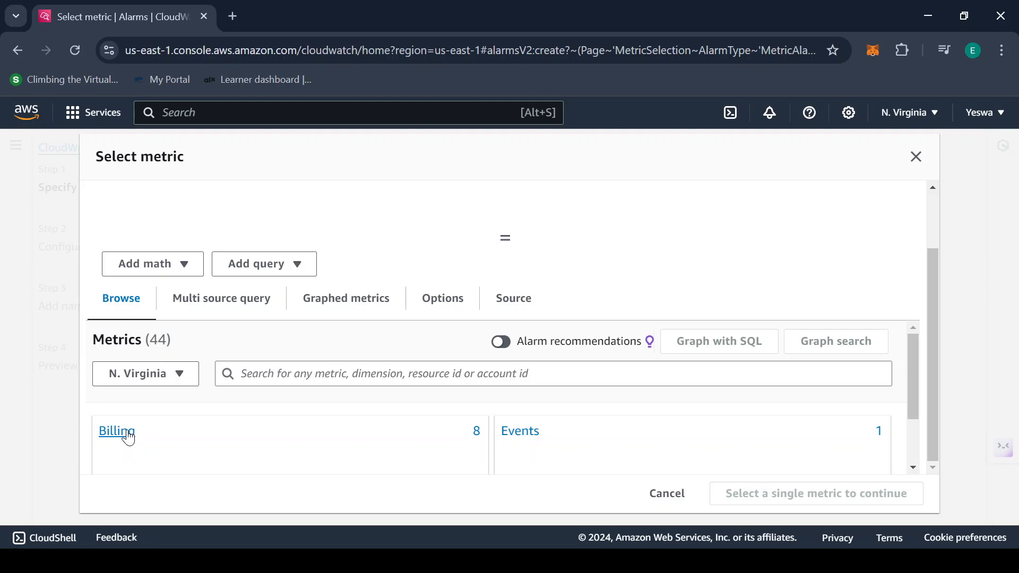
pyautogui.click(117, 430)
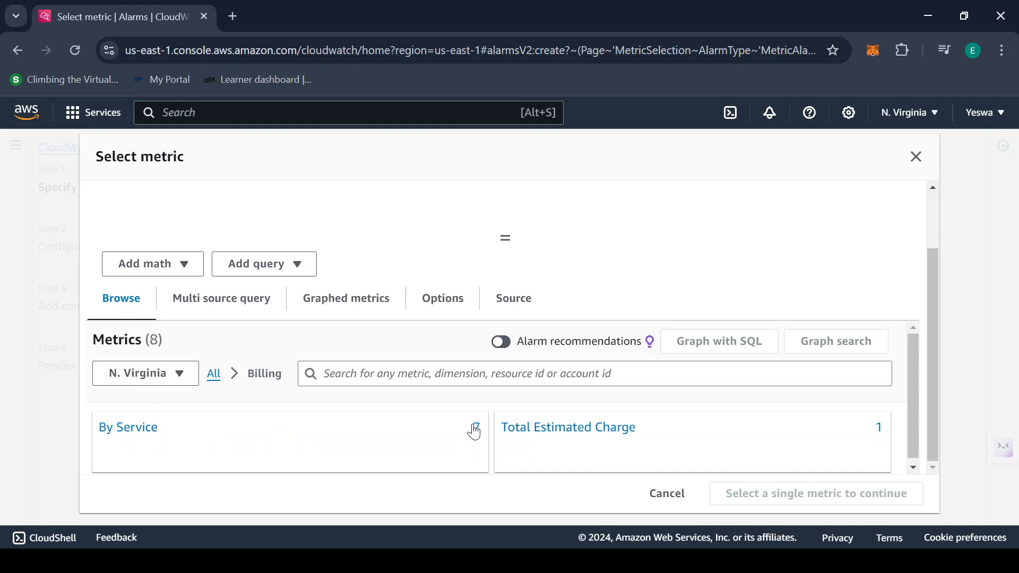
pyautogui.click(596, 437)
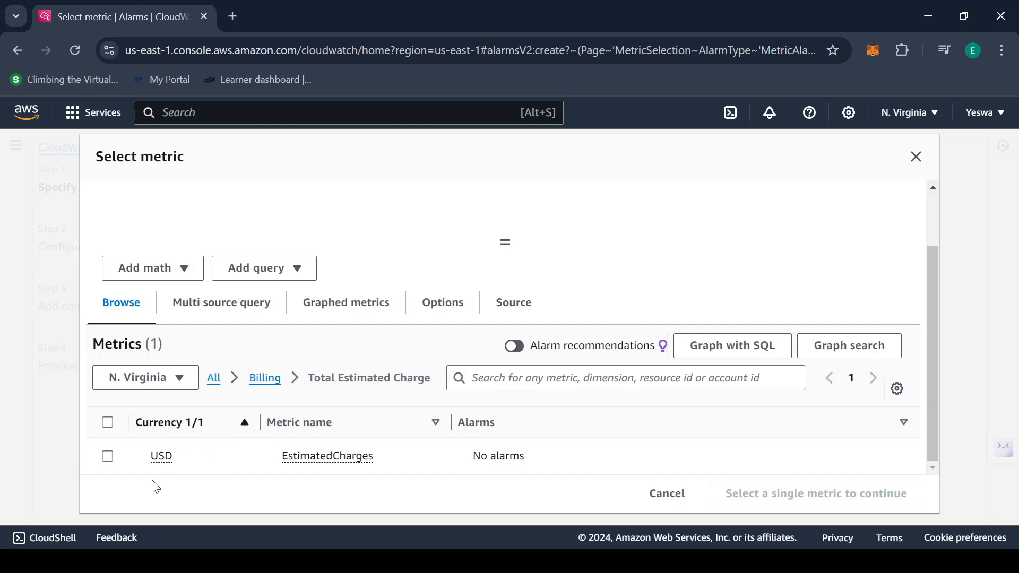
pyautogui.click(107, 456)
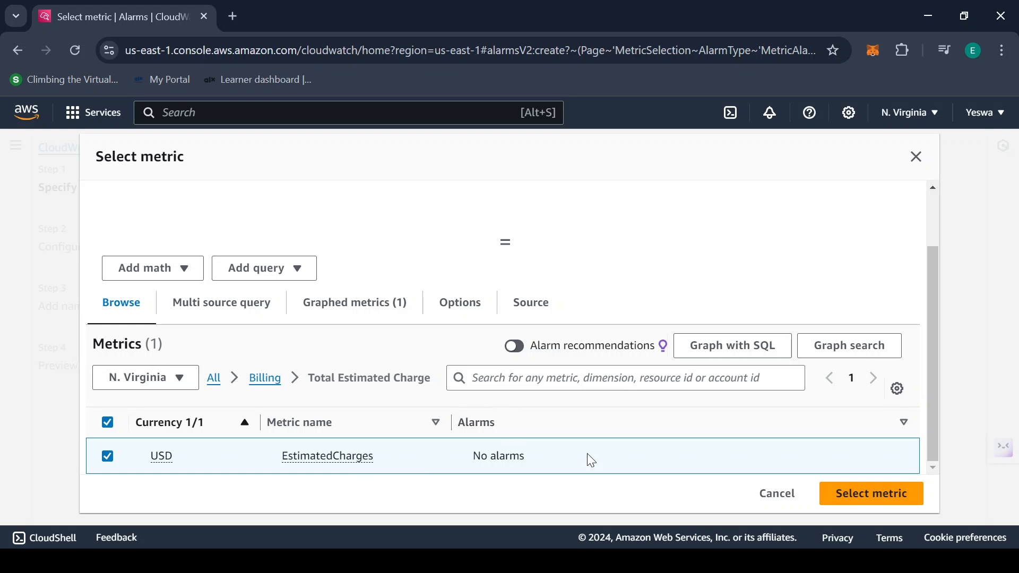
pyautogui.click(904, 494)
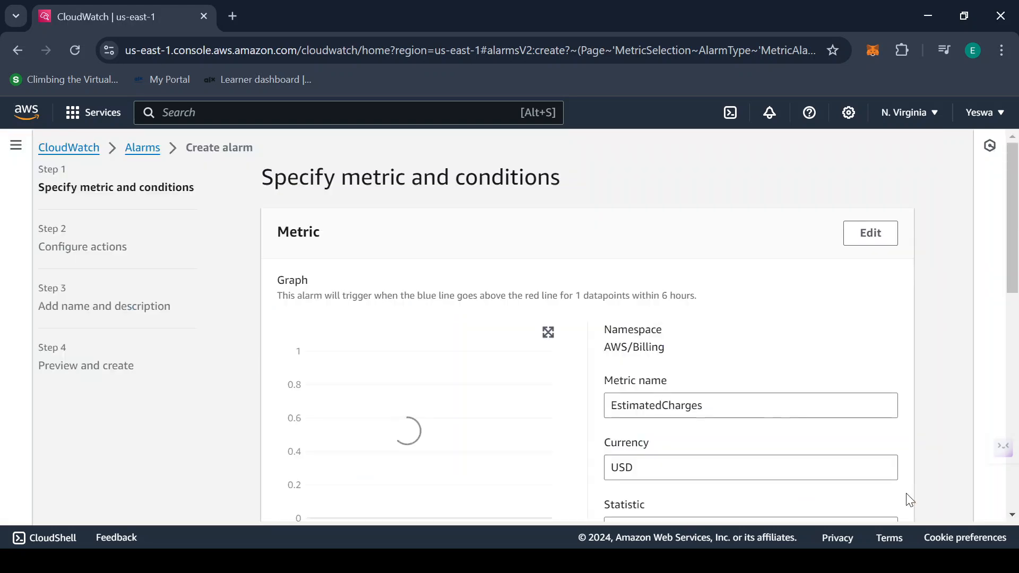
pyautogui.scroll(-2, 762, 271)
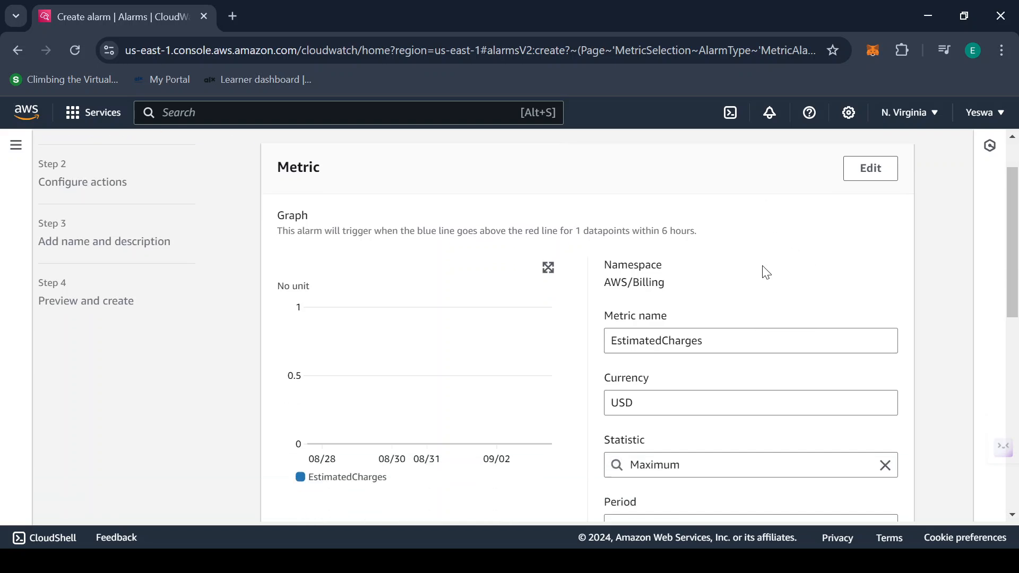
pyautogui.scroll(-7, 816, 239)
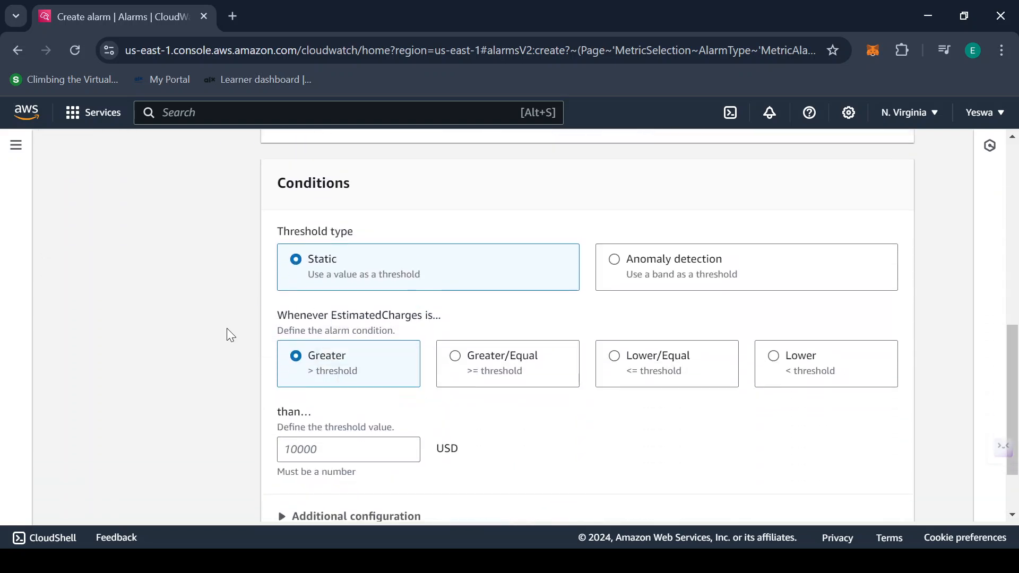
pyautogui.scroll(2, 227, 332)
pyautogui.scroll(10, 227, 332)
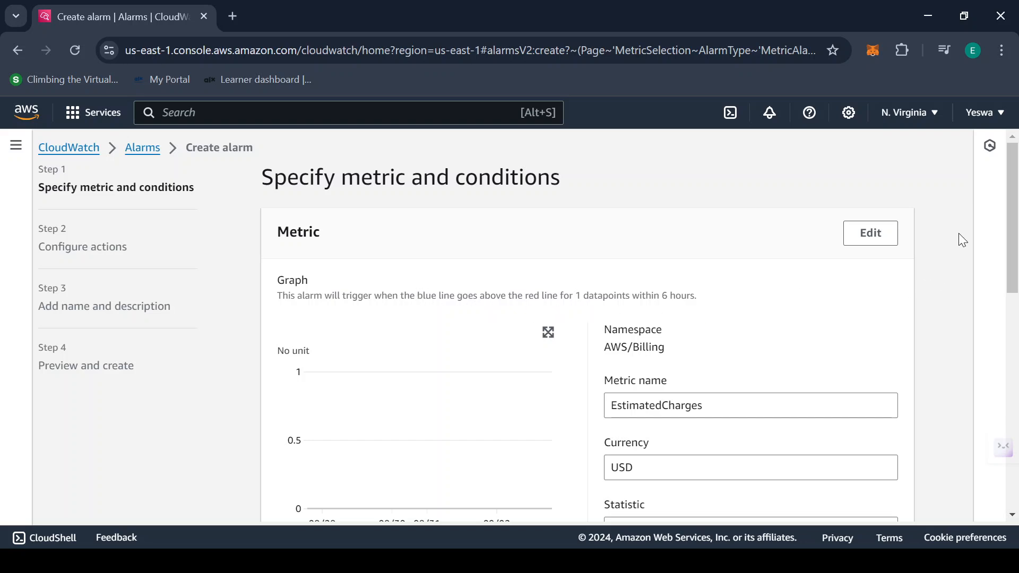
pyautogui.scroll(-4, 963, 240)
pyautogui.scroll(-2, 963, 246)
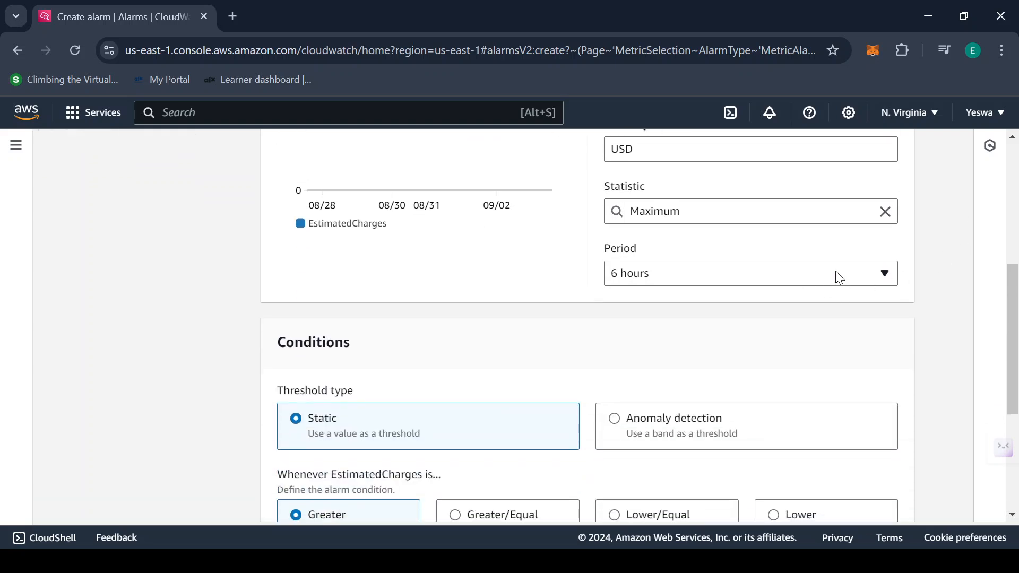
pyautogui.click(837, 276)
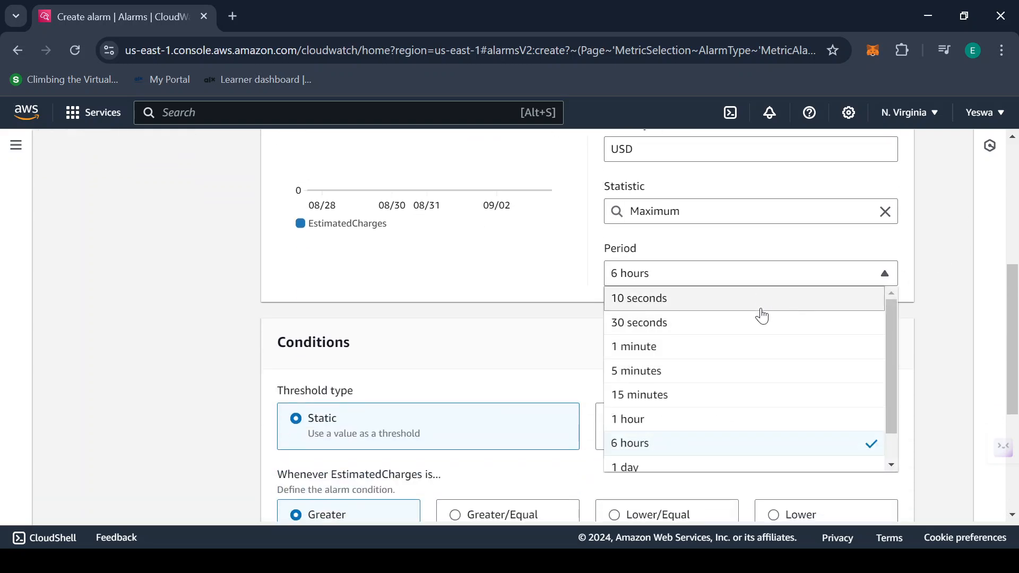
pyautogui.scroll(-1, 758, 379)
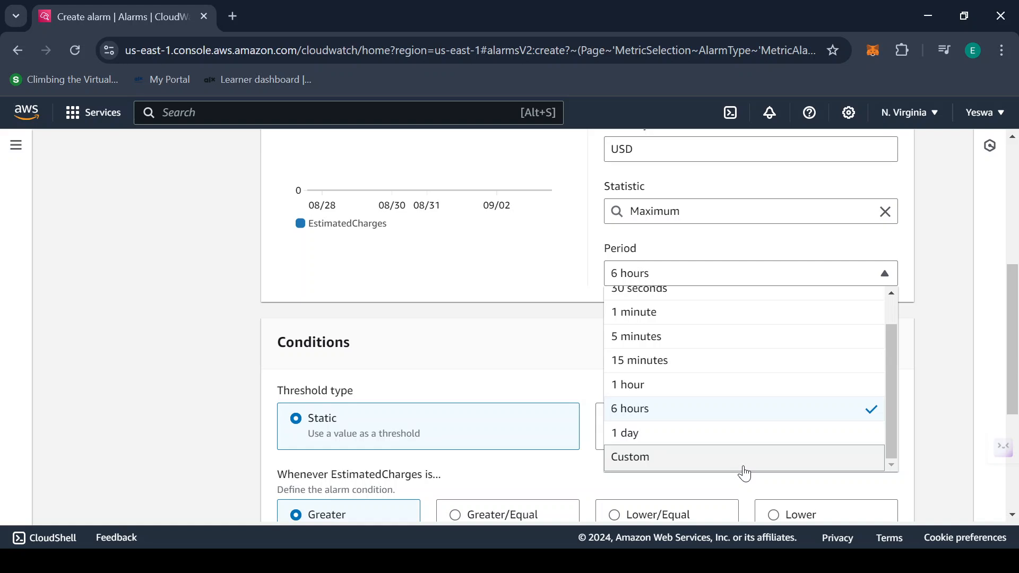
pyautogui.scroll(1, 734, 423)
pyautogui.click(848, 280)
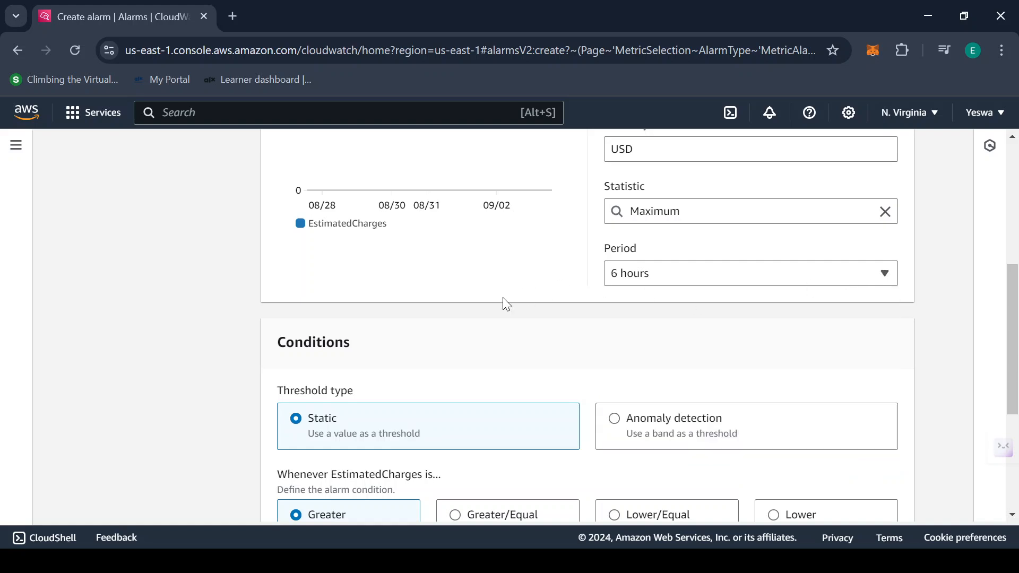
pyautogui.scroll(-2, 273, 348)
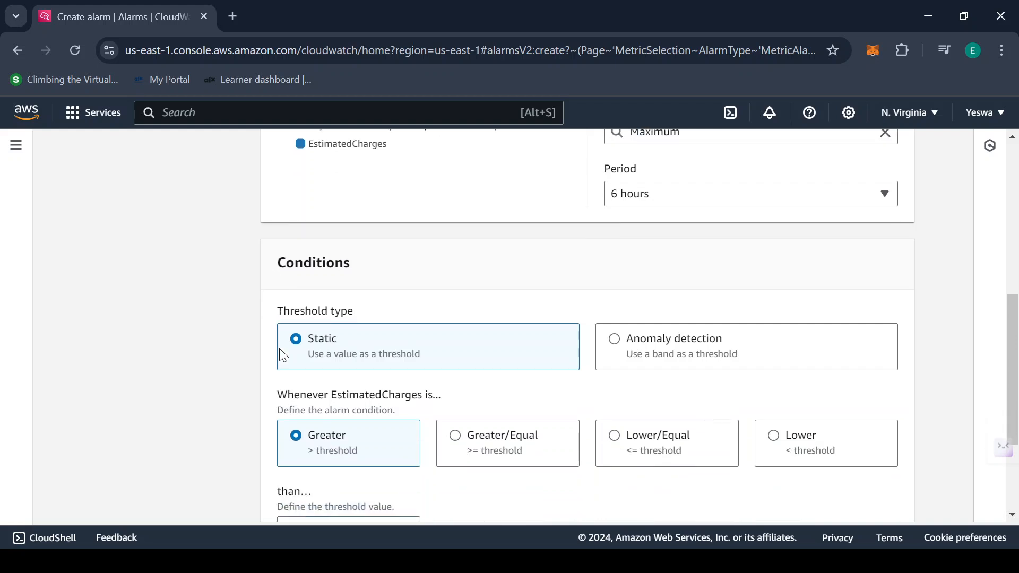
pyautogui.scroll(-1, 192, 279)
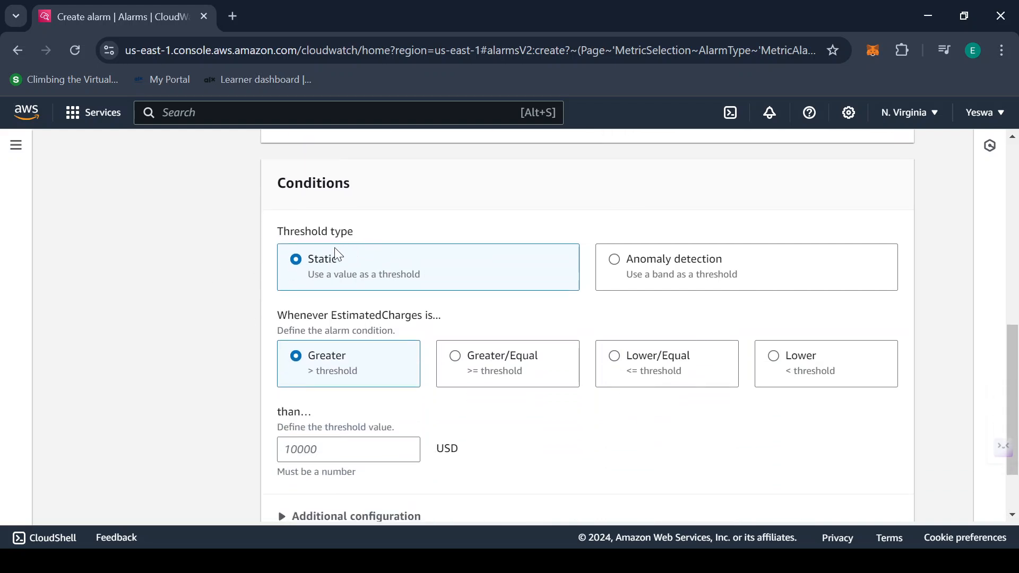
pyautogui.scroll(-1, 186, 345)
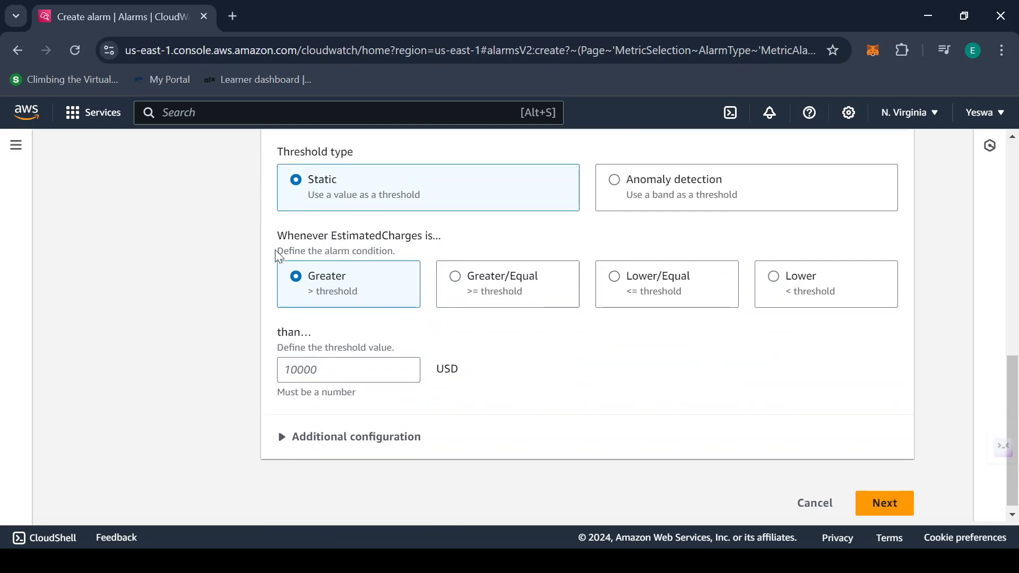
pyautogui.moveTo(278, 235); pyautogui.dragTo(455, 243)
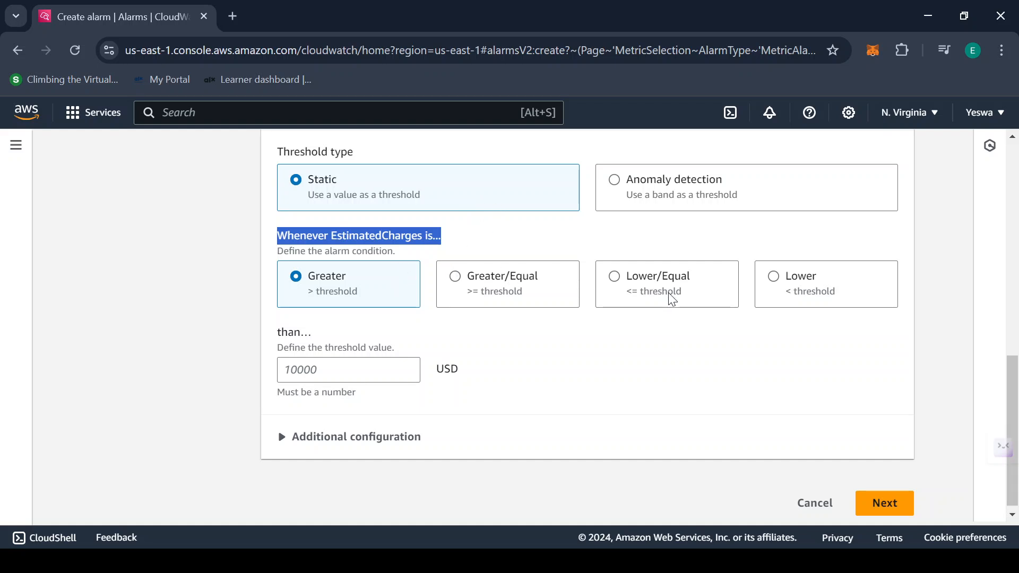
# Set the alarm condition to Greater/Equal with a threshold of 1
pyautogui.click(487, 242)
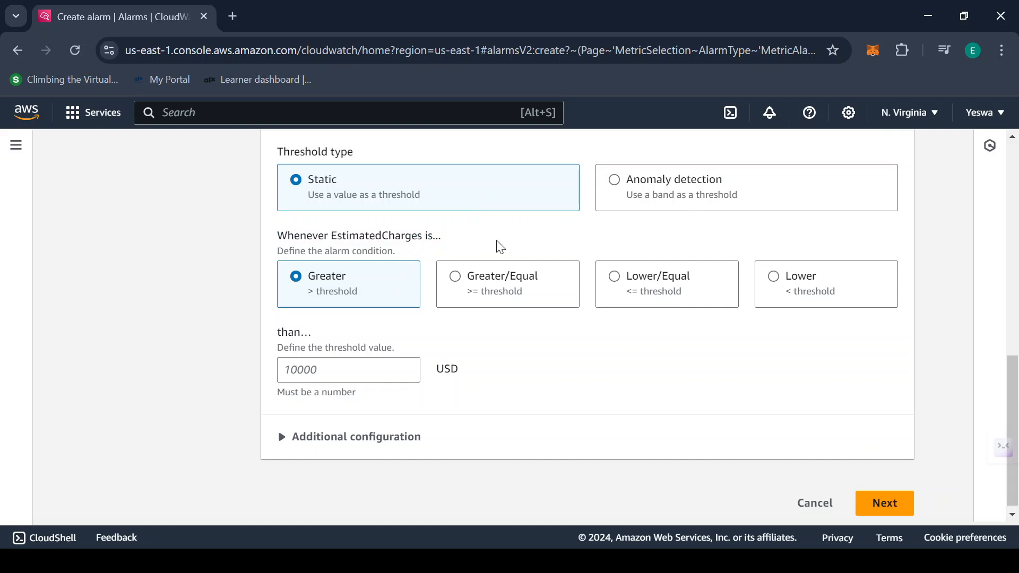
pyautogui.click(493, 278)
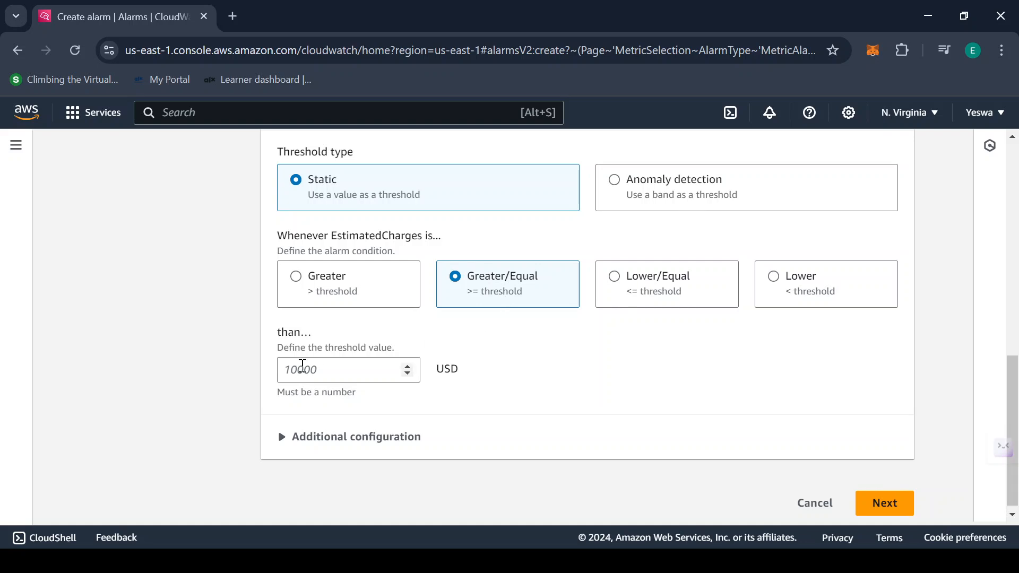
pyautogui.click(300, 366)
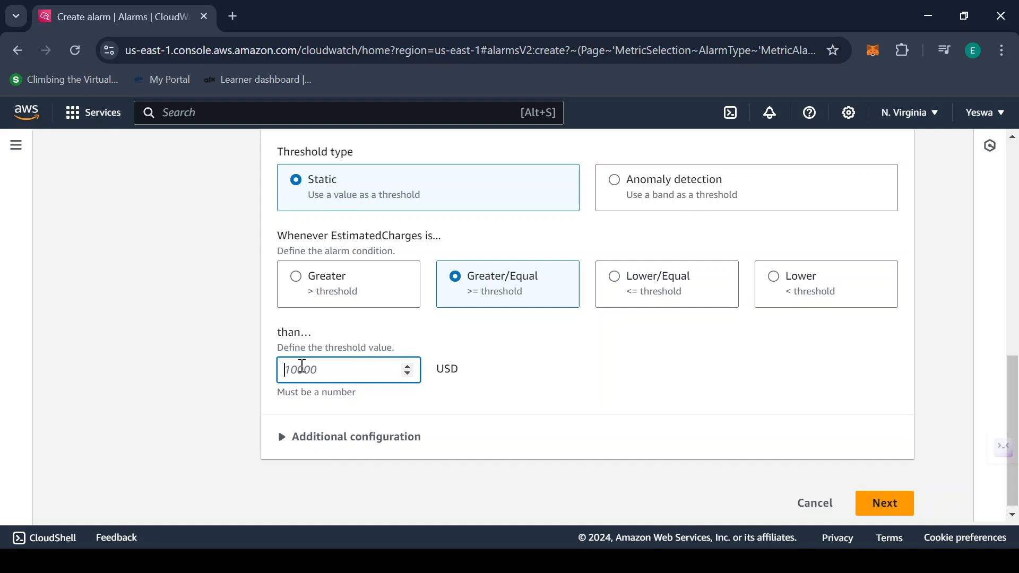
pyautogui.write('1')
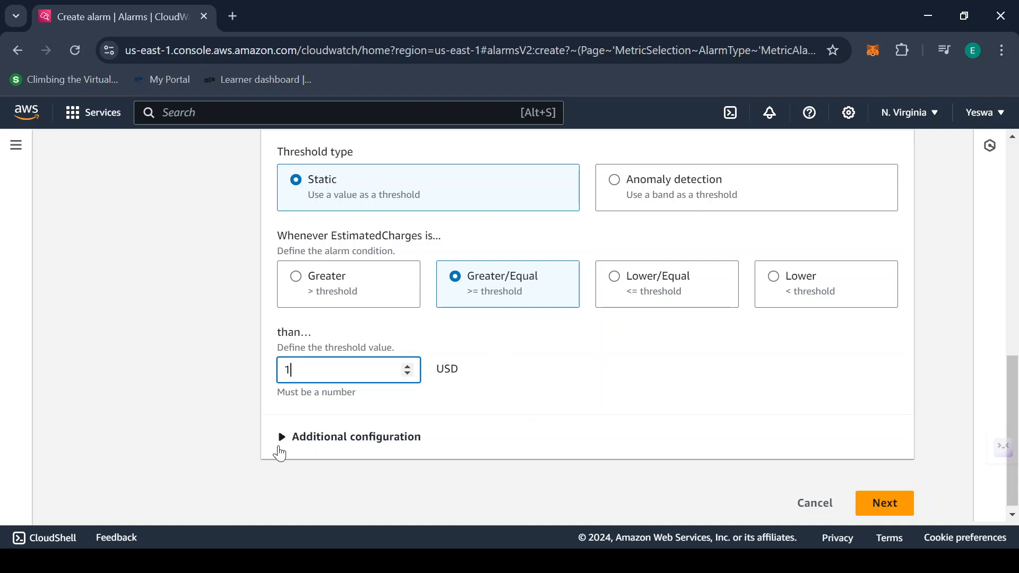
# Expand Additional configuration and review the datapoints and missing data settings
pyautogui.click(286, 447)
pyautogui.scroll(-3, 552, 400)
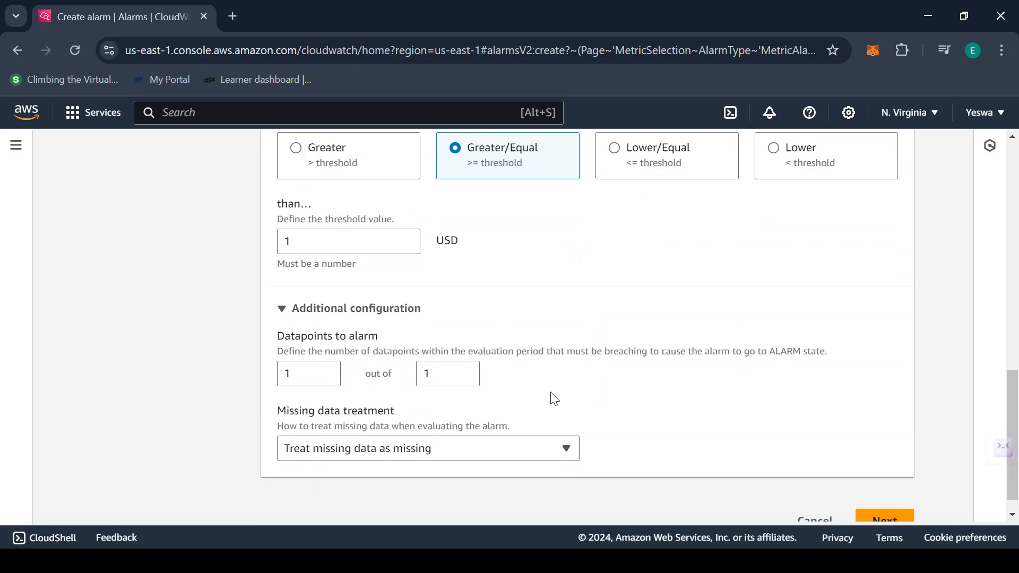
pyautogui.scroll(2, 554, 398)
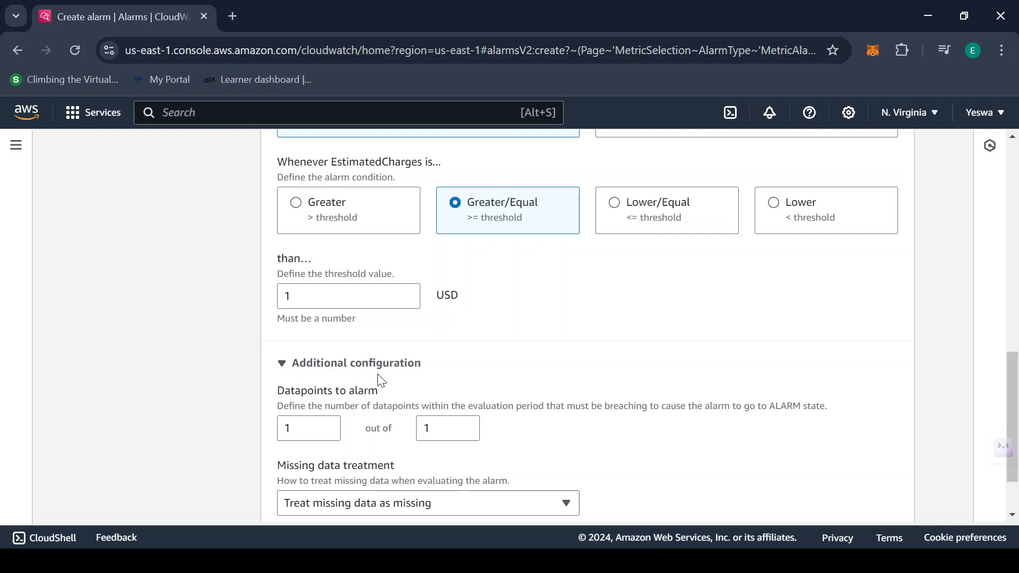
pyautogui.click(327, 293)
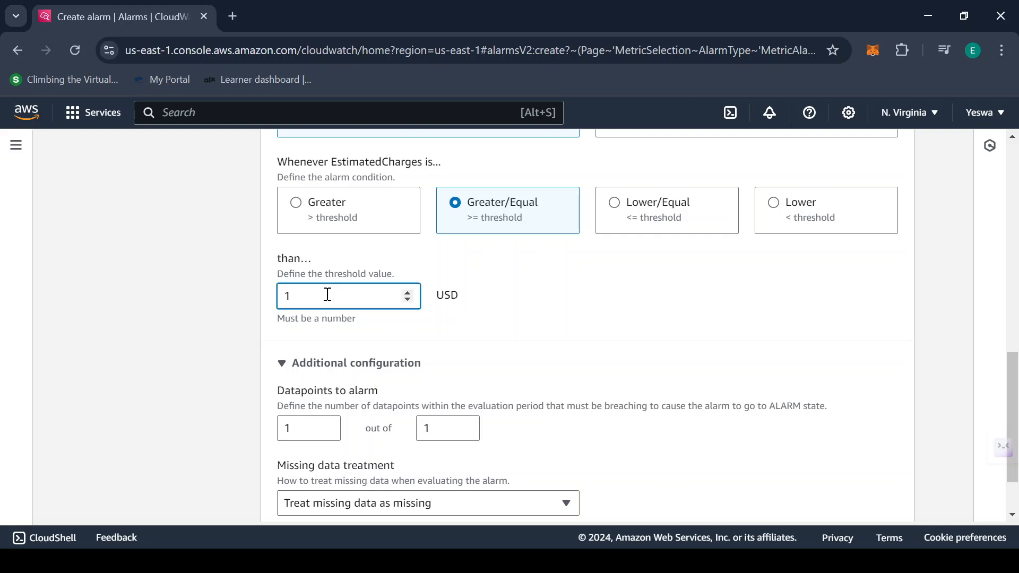
pyautogui.scroll(-2, 631, 281)
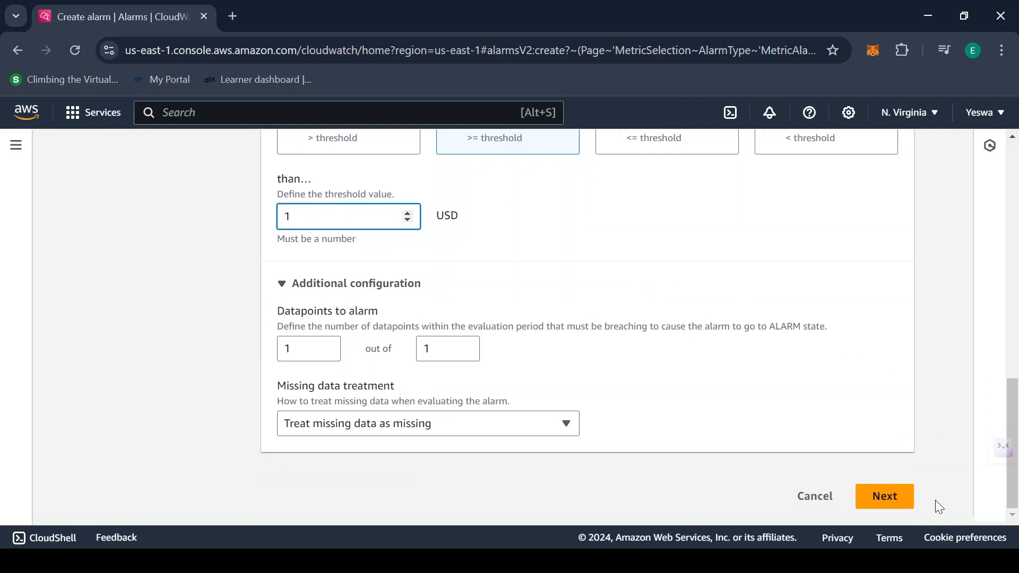
# Move on to the notification actions and choose to create a new SNS topic
pyautogui.click(891, 514)
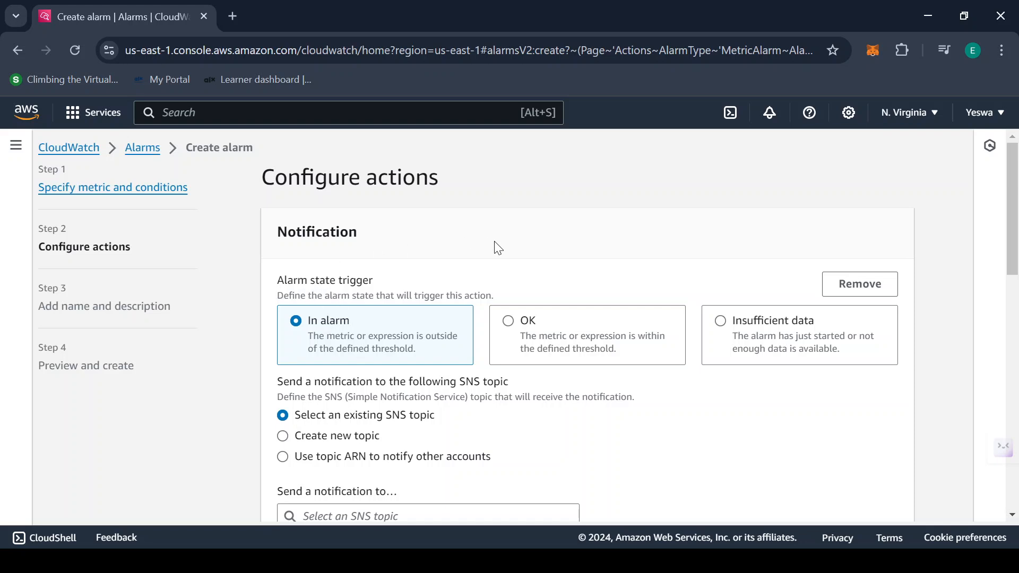
pyautogui.scroll(-3, 498, 248)
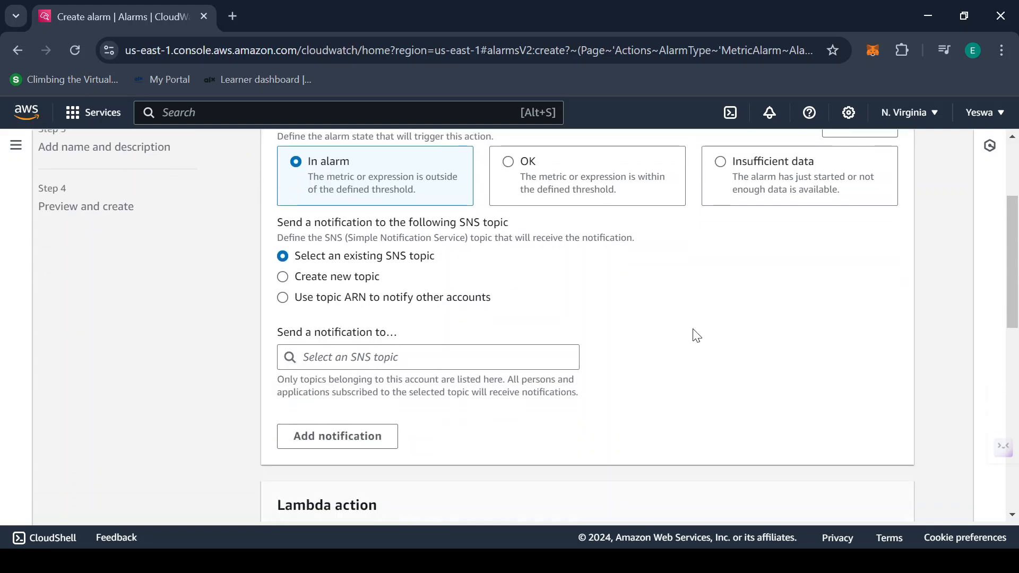
pyautogui.click(283, 277)
pyautogui.scroll(-2, 849, 308)
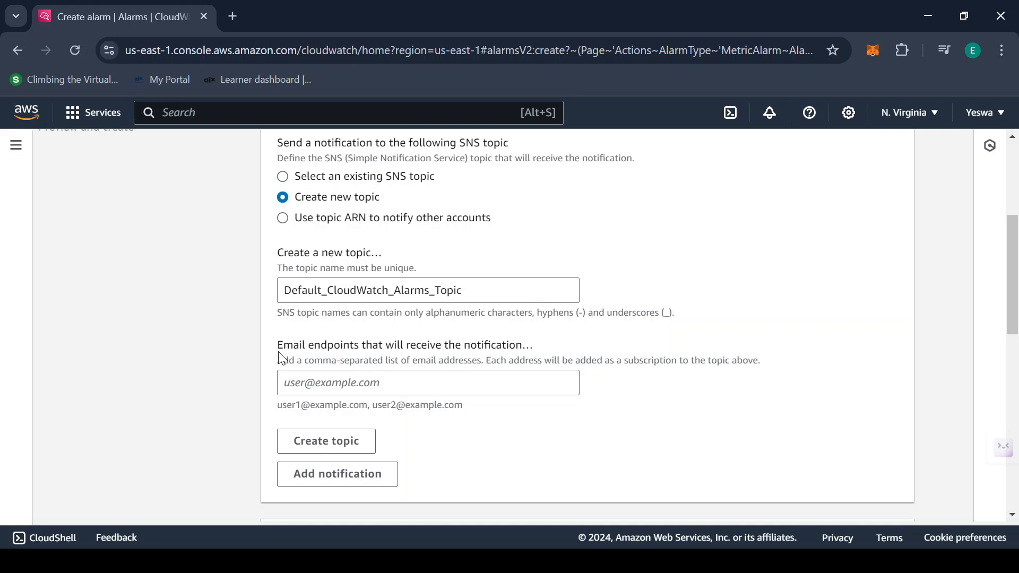
# Enter the notification email address as endpoint and create Default_CloudWatch_Alarms_Topic
pyautogui.moveTo(303, 335); pyautogui.dragTo(565, 345)
pyautogui.click(565, 345)
pyautogui.click(434, 391)
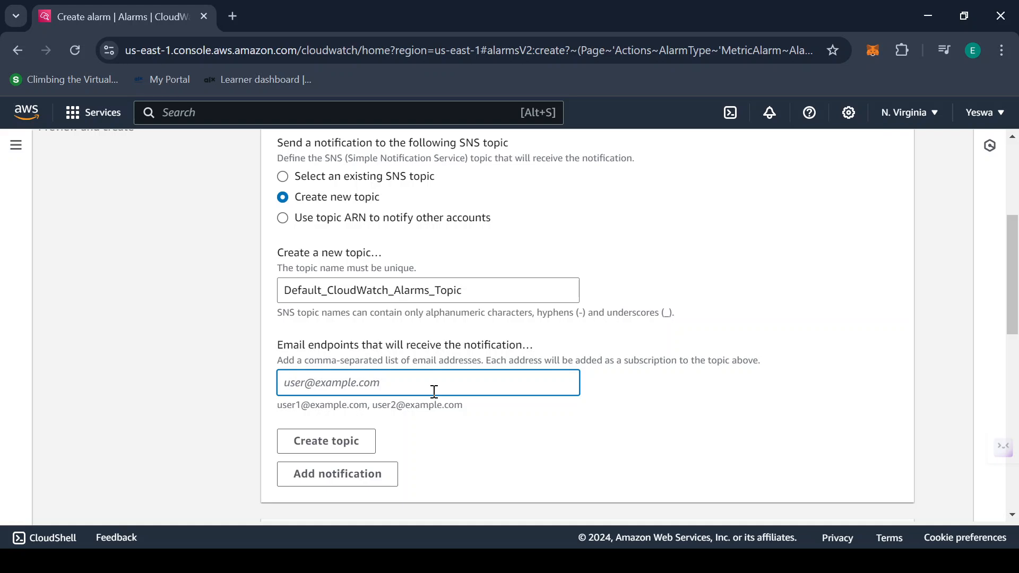
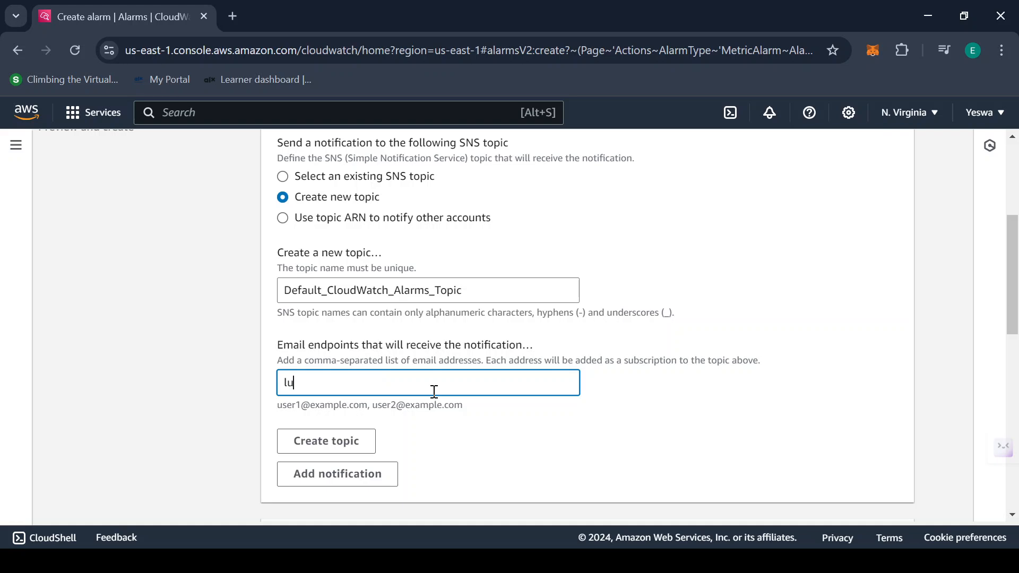
pyautogui.press('BackSpace')
pyautogui.press('BackSpace')
pyautogui.press('BackSpace')
pyautogui.press('BackSpace')
pyautogui.press('BackSpace')
pyautogui.press('BackSpace')
pyautogui.press('BackSpace')
pyautogui.press('BackSpace')
pyautogui.press('BackSpace')
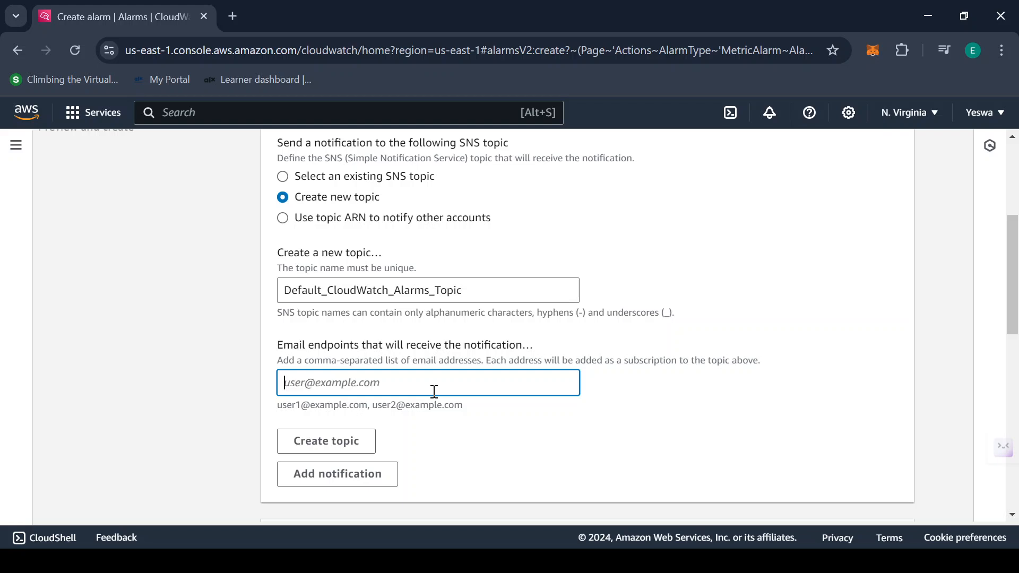
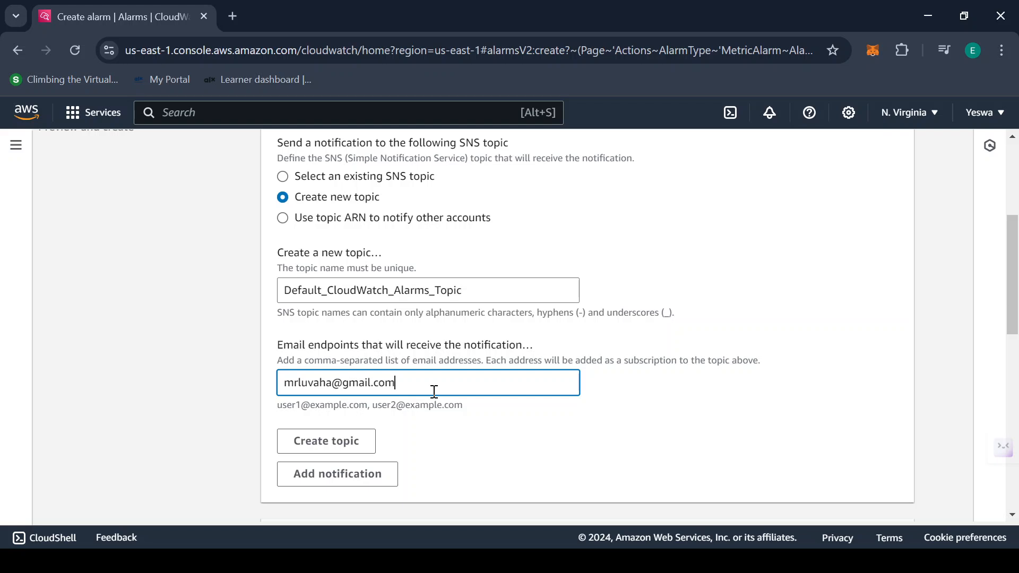
pyautogui.click(317, 448)
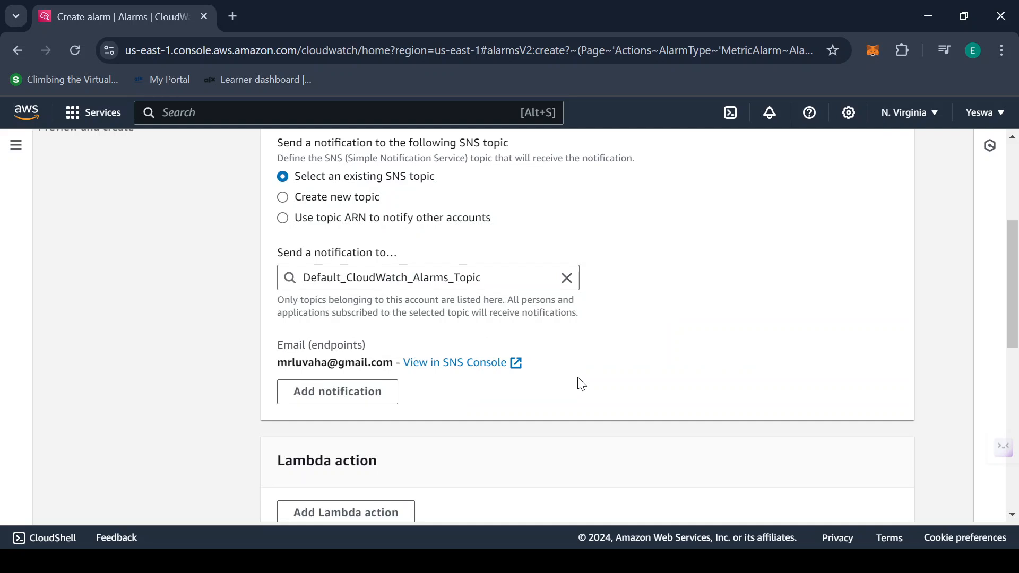
# Check the topic's email endpoint and proceed to Step 3, Add name and description
pyautogui.scroll(3, 645, 241)
pyautogui.scroll(-3, 644, 240)
pyautogui.moveTo(276, 345); pyautogui.dragTo(372, 346)
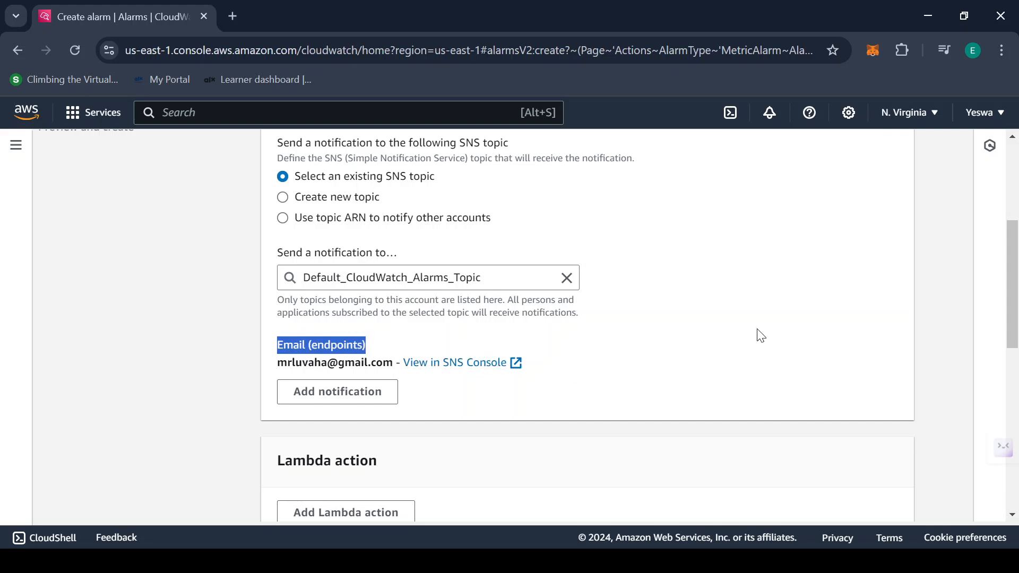
pyautogui.scroll(-3, 760, 335)
pyautogui.scroll(-6, 760, 335)
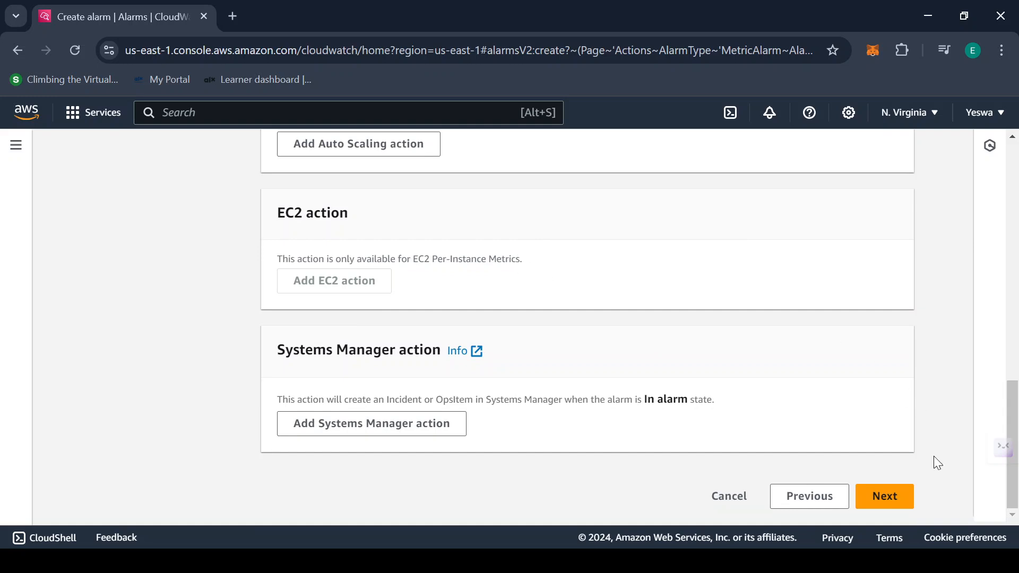
pyautogui.click(888, 496)
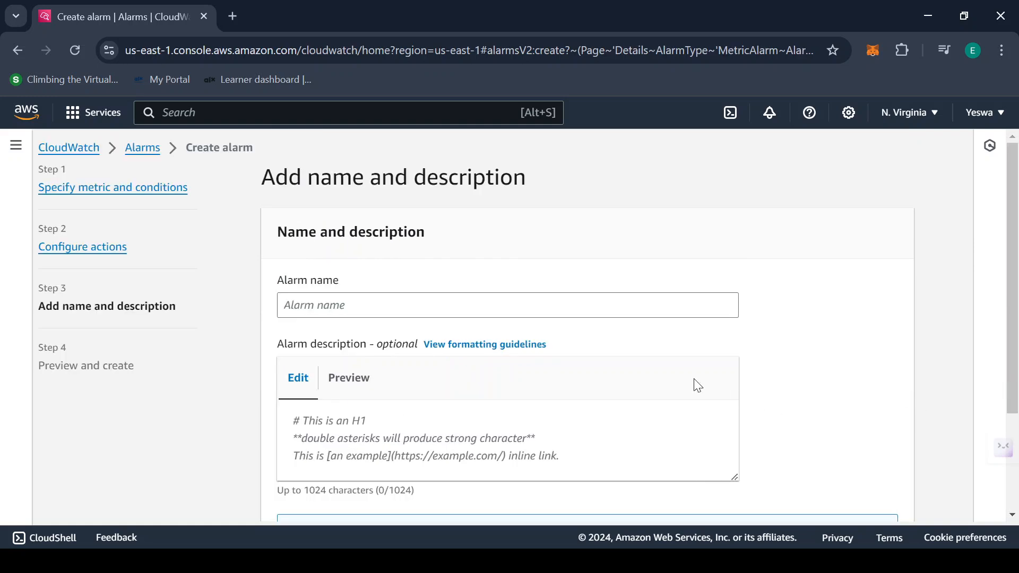
# Replace the alarm name with kwale002
pyautogui.click(403, 306)
pyautogui.scroll(-1, 626, 269)
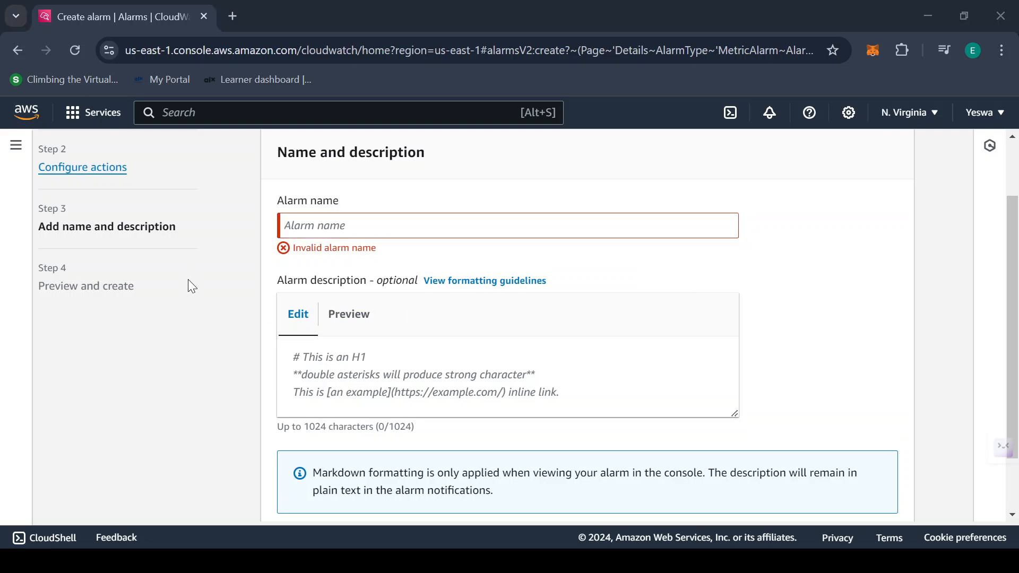
pyautogui.click(338, 221)
pyautogui.write('mom')
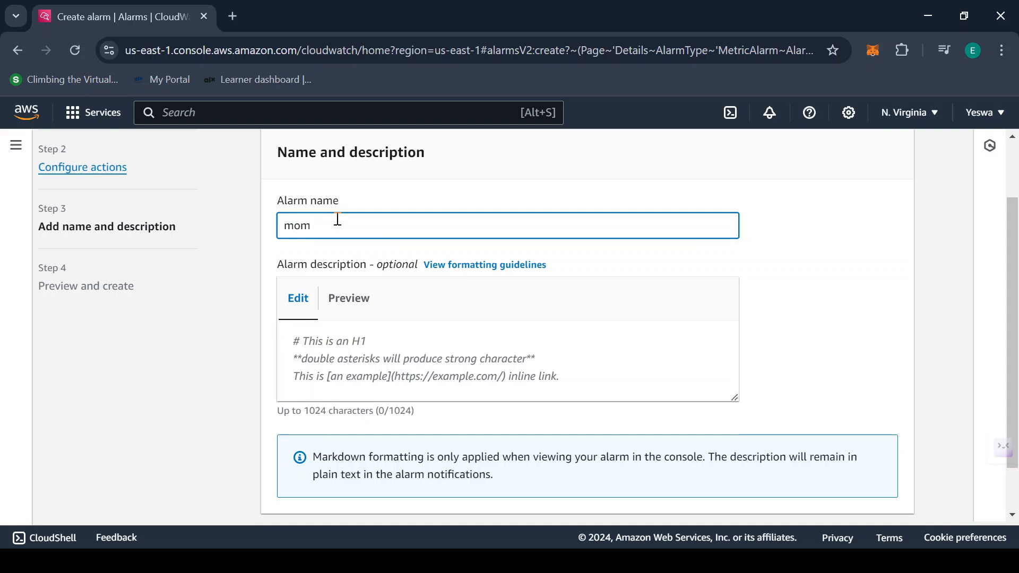
pyautogui.press('BackSpace')
pyautogui.press('BackSpace')
pyautogui.press('BackSpace')
pyautogui.write('kwale003')
pyautogui.press('BackSpace')
pyautogui.write('2')
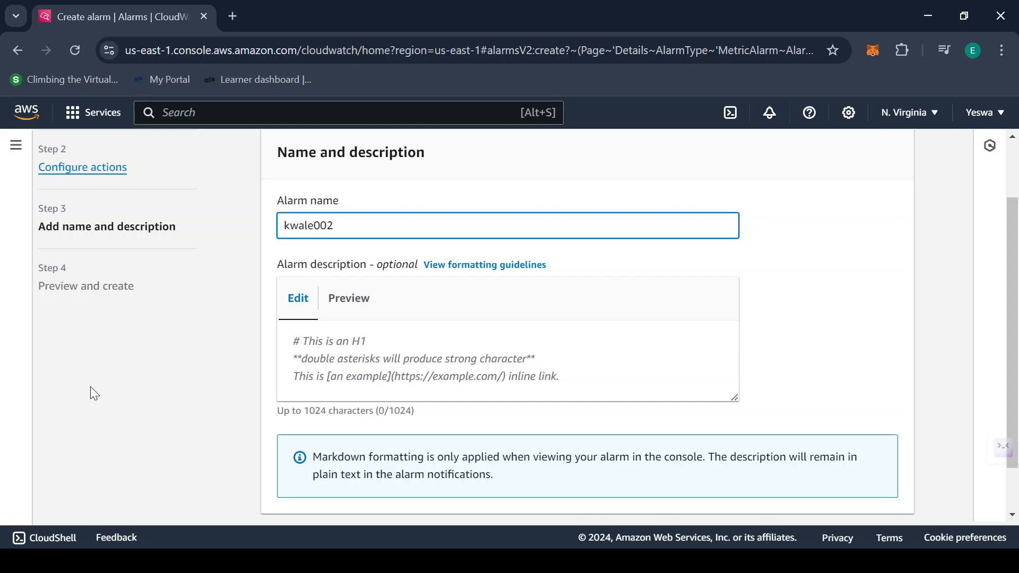
# Enter the alarm description 'Billing exceeded for more than 1 dollar'
pyautogui.click(386, 343)
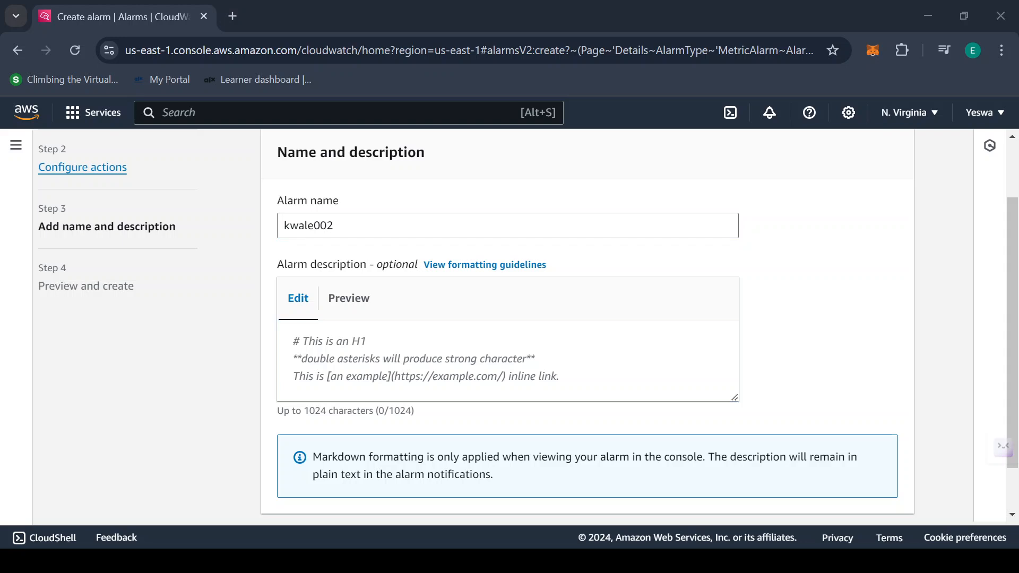
pyautogui.click(397, 353)
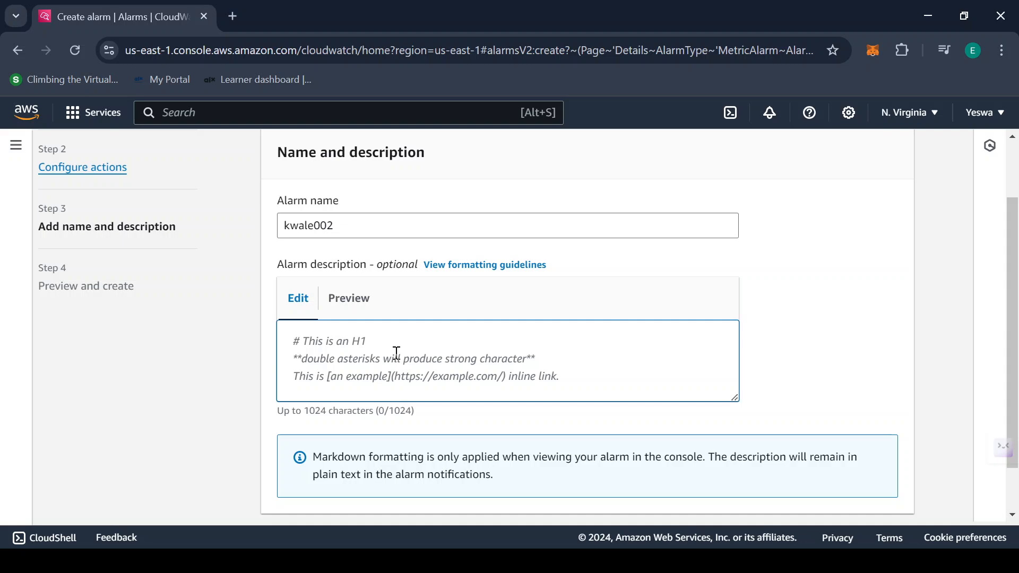
pyautogui.write('Billing')
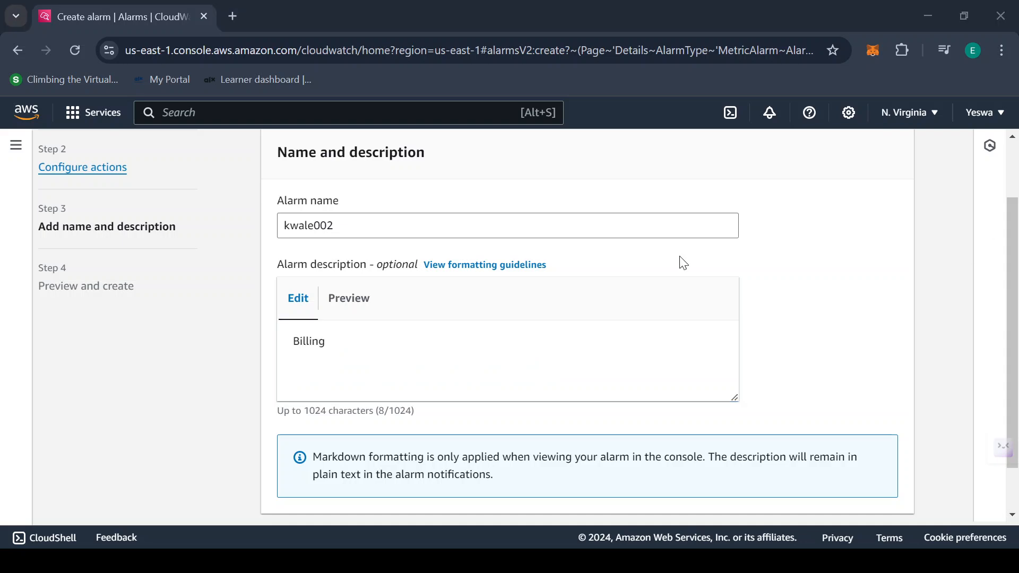
pyautogui.click(356, 364)
pyautogui.write('exceeded')
pyautogui.write(' f')
pyautogui.write('or more ')
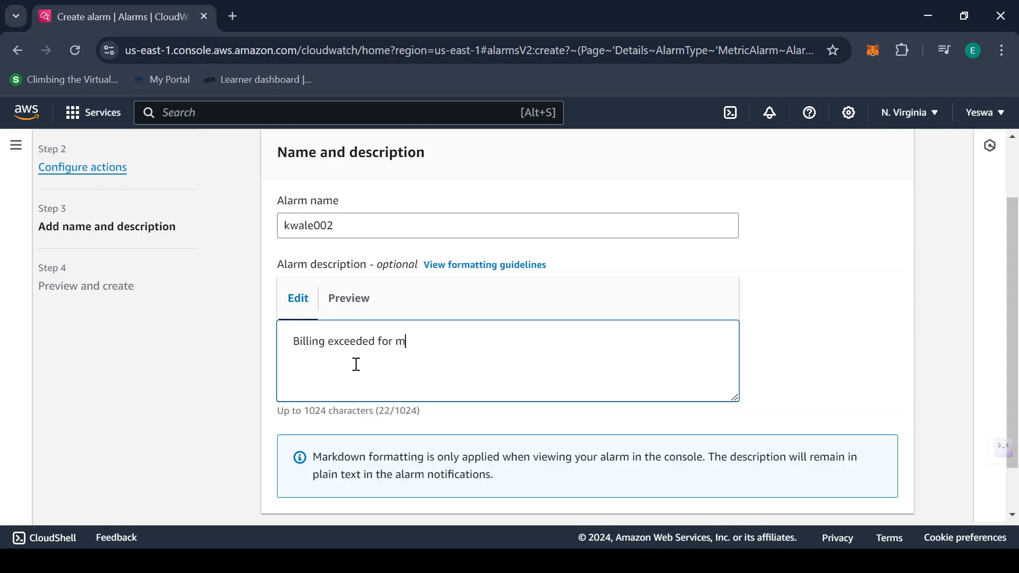
pyautogui.write('than 1 dollar')
pyautogui.scroll(-1, 356, 364)
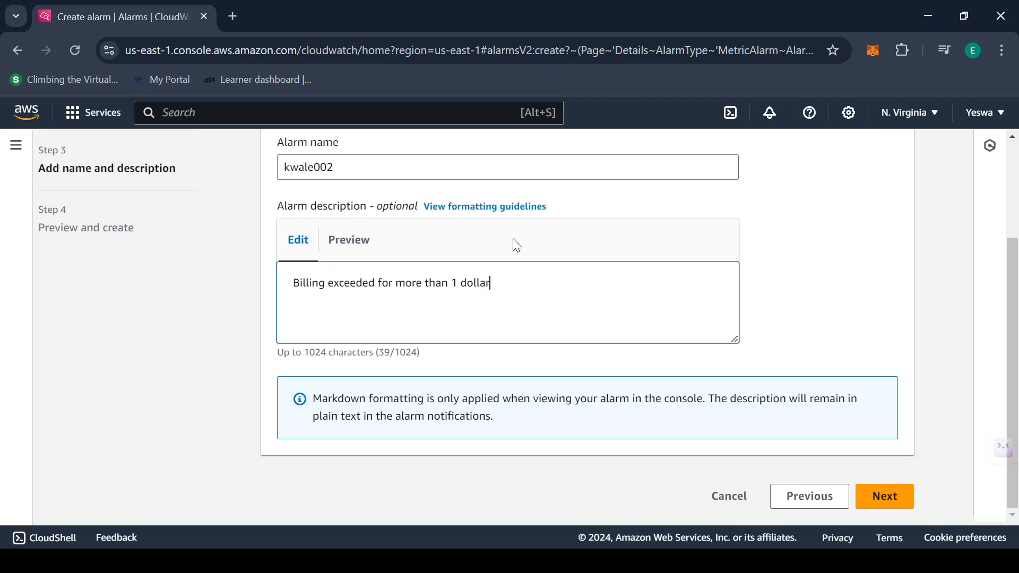
pyautogui.click(884, 496)
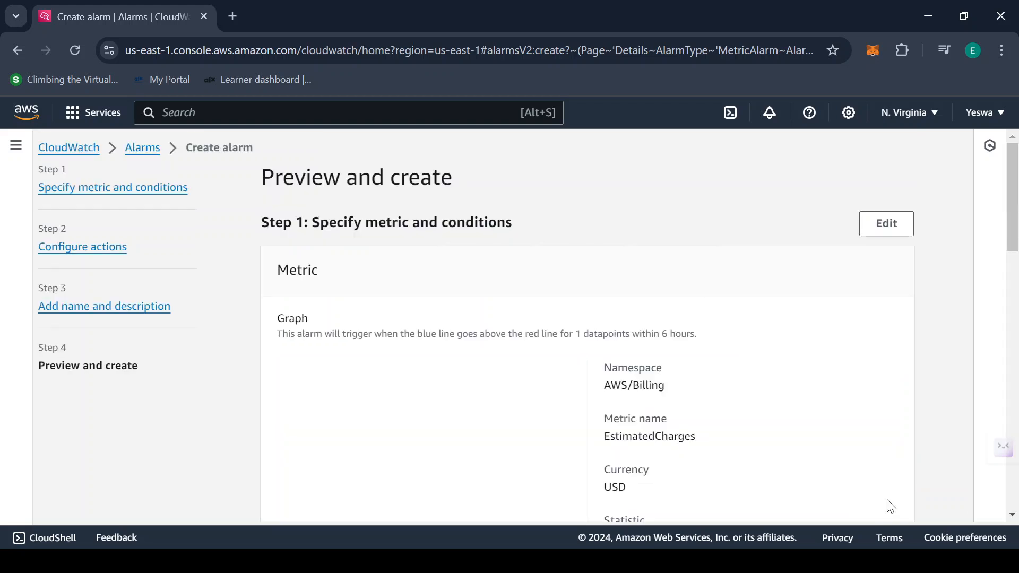
pyautogui.scroll(-2, 794, 282)
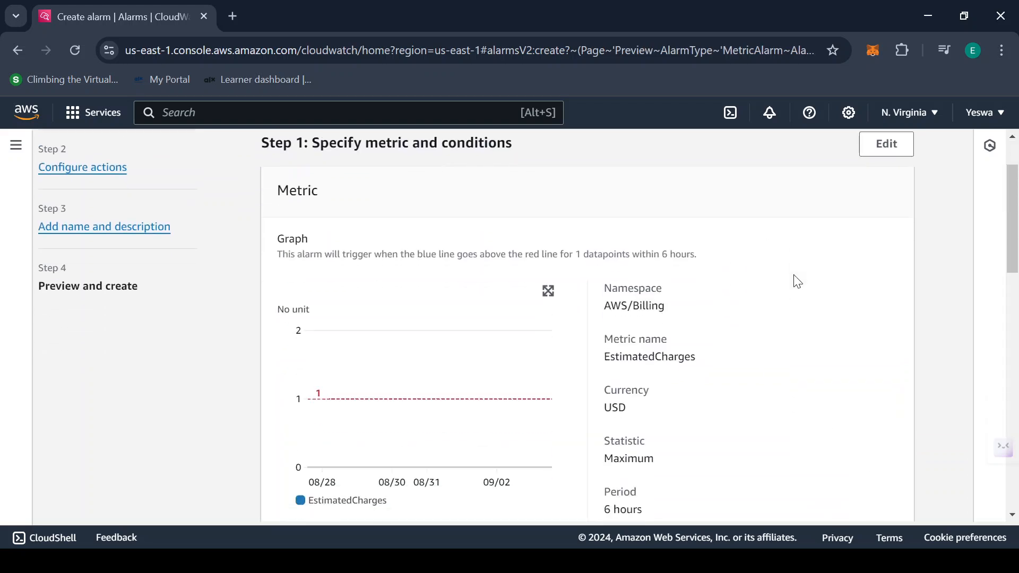
pyautogui.scroll(-1, 797, 282)
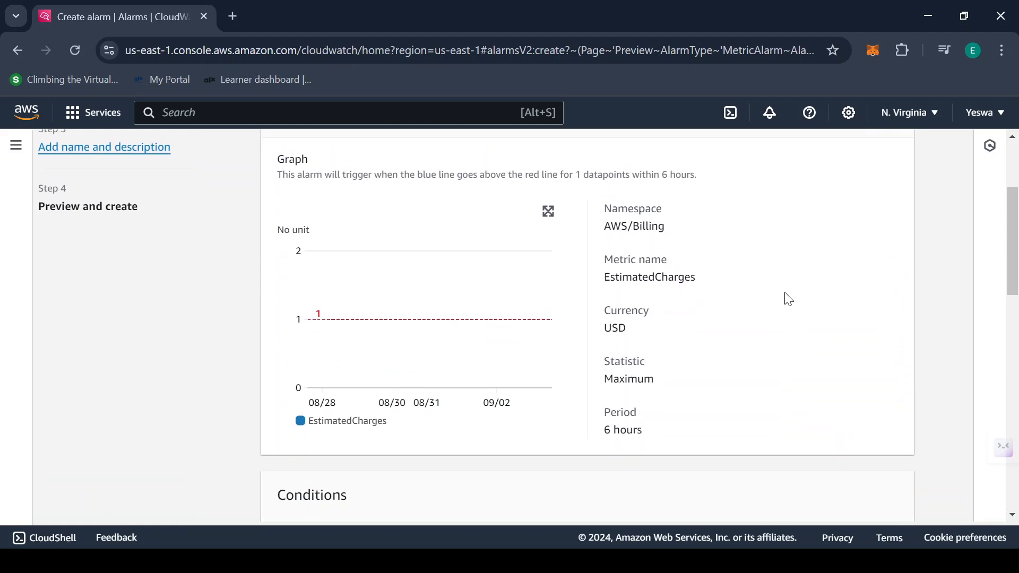
pyautogui.scroll(3, 786, 299)
pyautogui.scroll(-9, 787, 298)
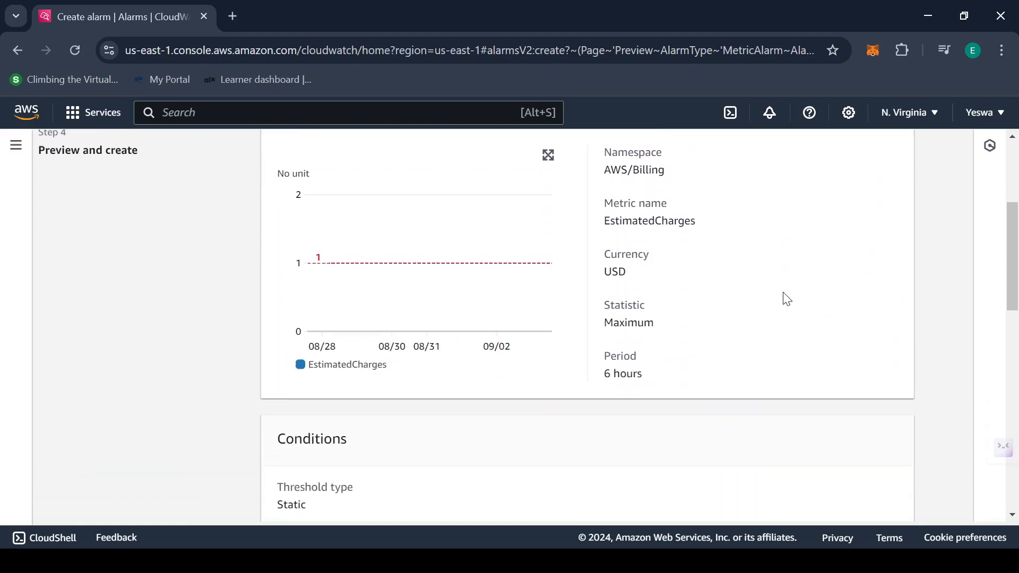
pyautogui.scroll(-7, 787, 298)
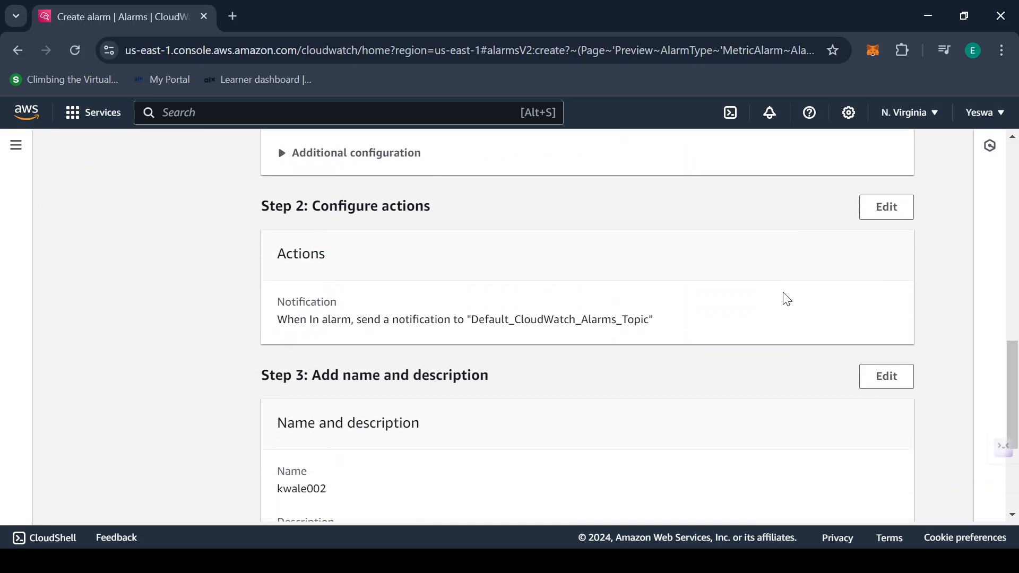
pyautogui.scroll(-1, 787, 299)
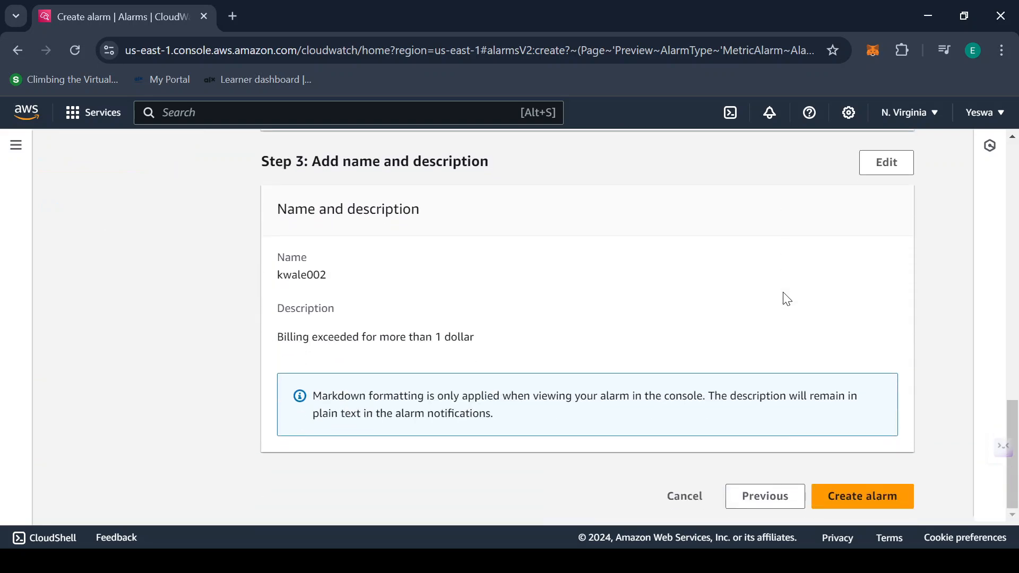
pyautogui.scroll(15, 786, 299)
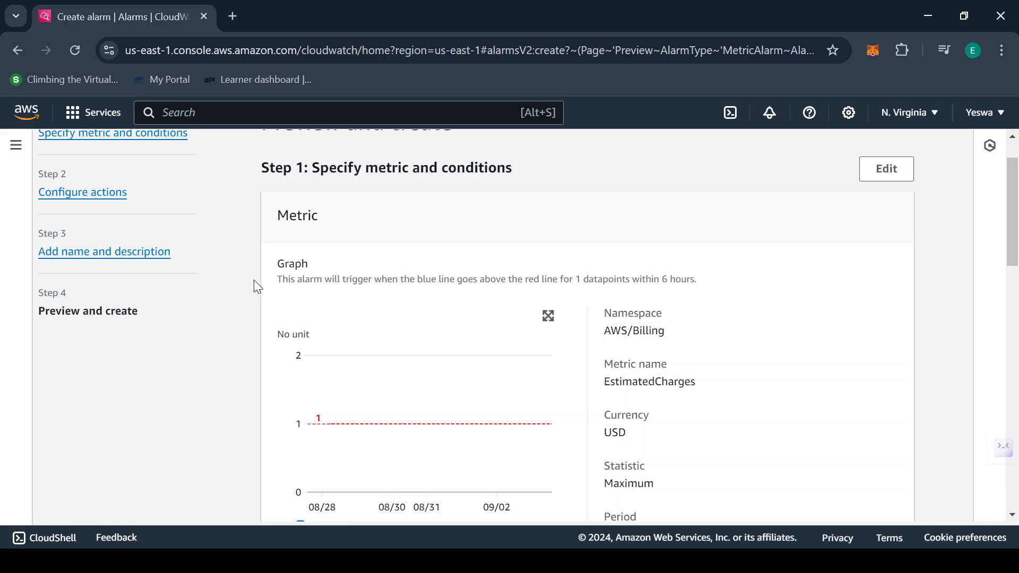
pyautogui.scroll(-1, 859, 353)
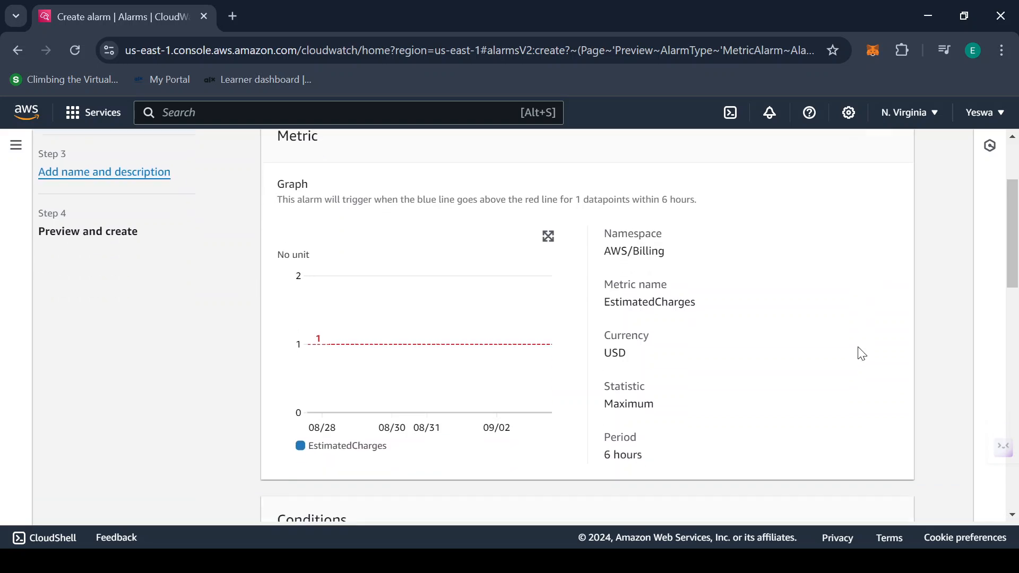
pyautogui.scroll(-3, 858, 353)
pyautogui.scroll(-2, 455, 347)
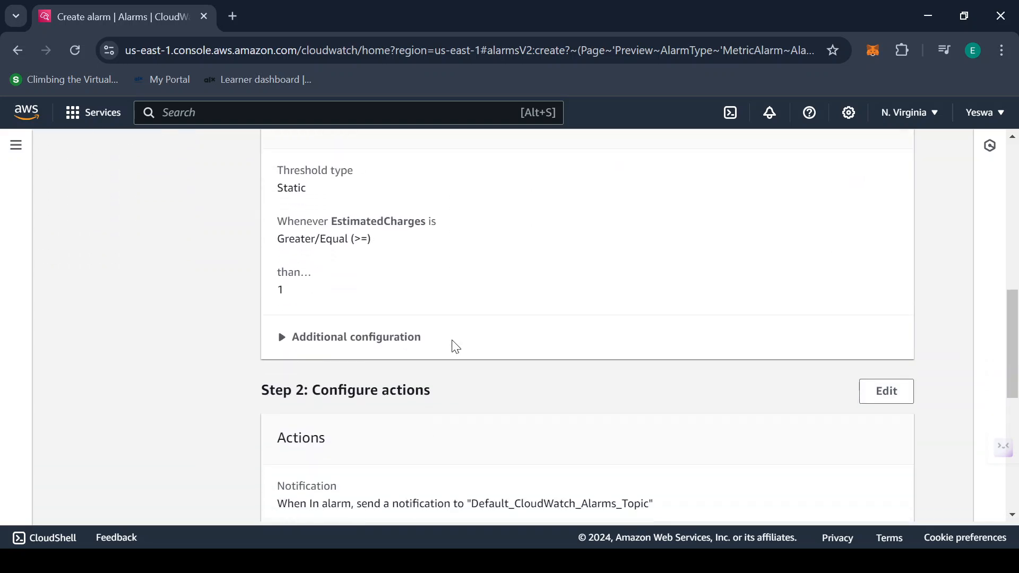
pyautogui.scroll(-1, 446, 347)
pyautogui.scroll(-2, 592, 349)
pyautogui.scroll(-1, 408, 347)
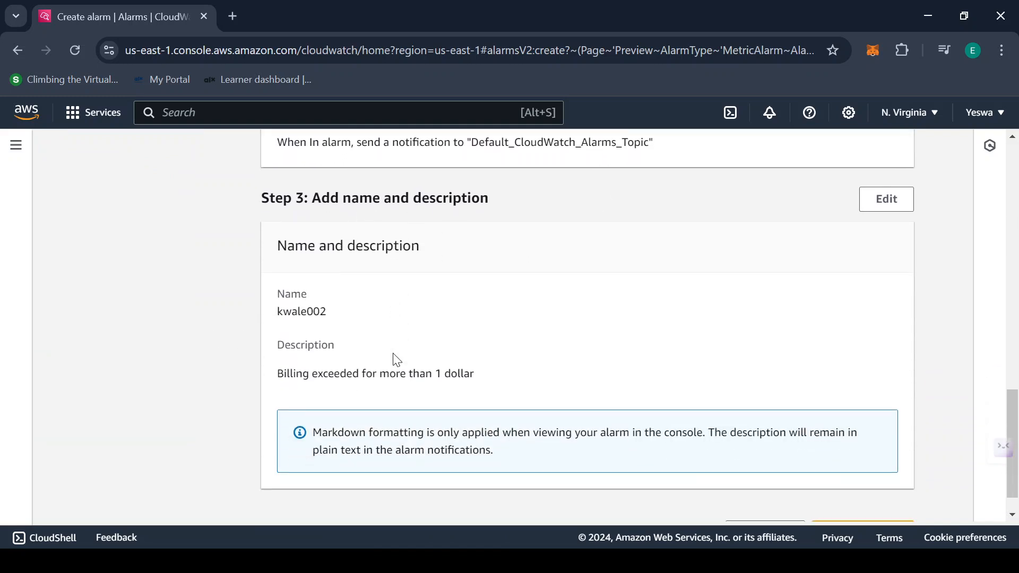
pyautogui.scroll(-1, 397, 359)
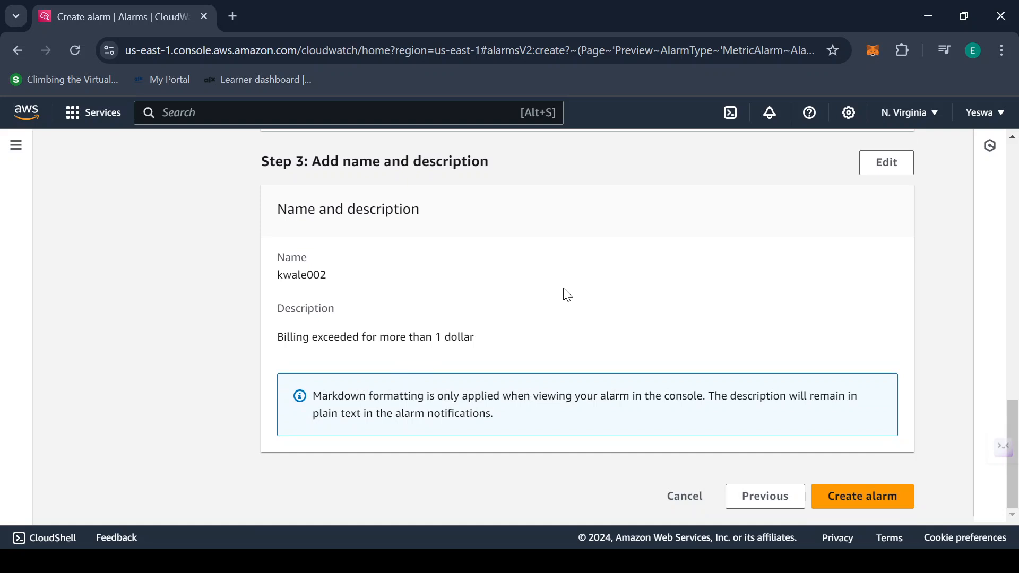
# Create the kwale002 alarm and scroll the alarms table to its Conditions column
pyautogui.click(877, 499)
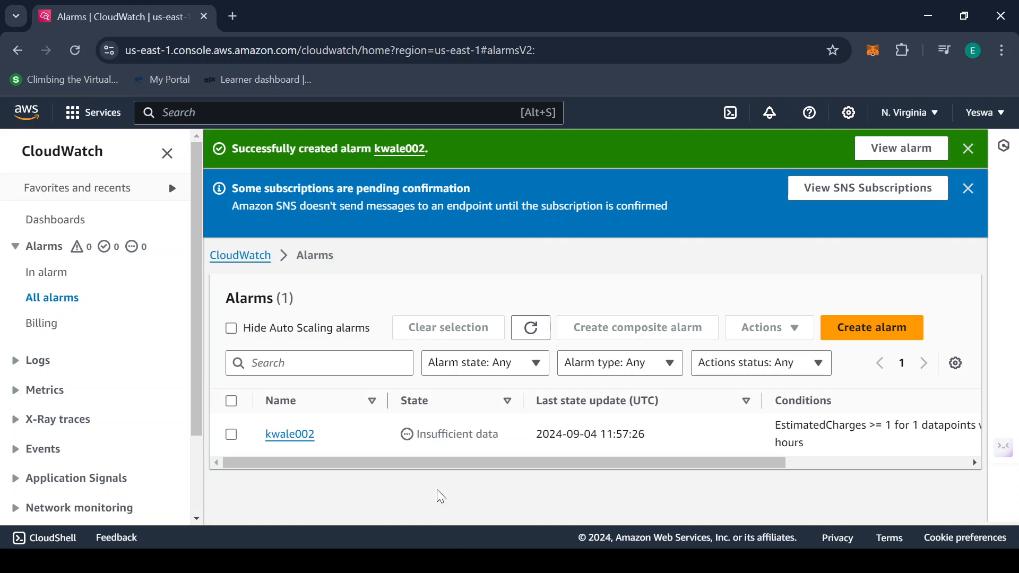
pyautogui.moveTo(432, 467); pyautogui.dragTo(407, 488)
# Open Gmail in a new tab and move that tab into its own window
pyautogui.click(231, 18)
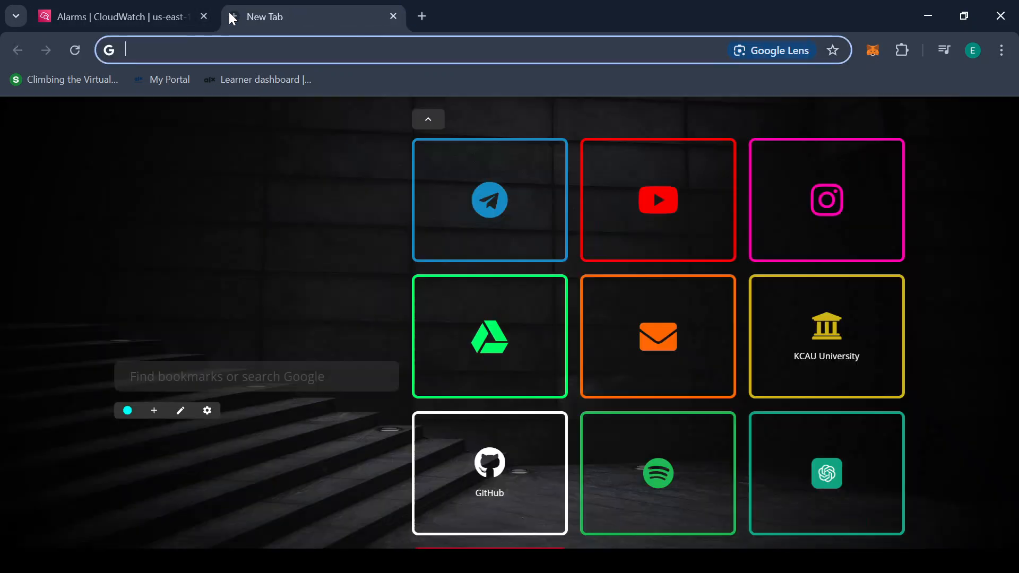
pyautogui.click(671, 315)
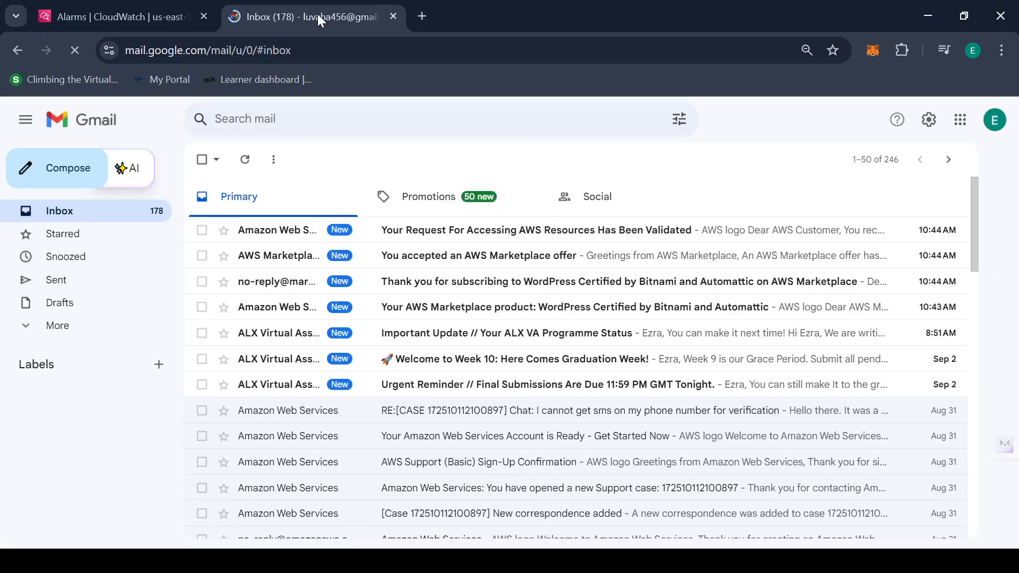
pyautogui.moveTo(317, 15); pyautogui.dragTo(512, 130)
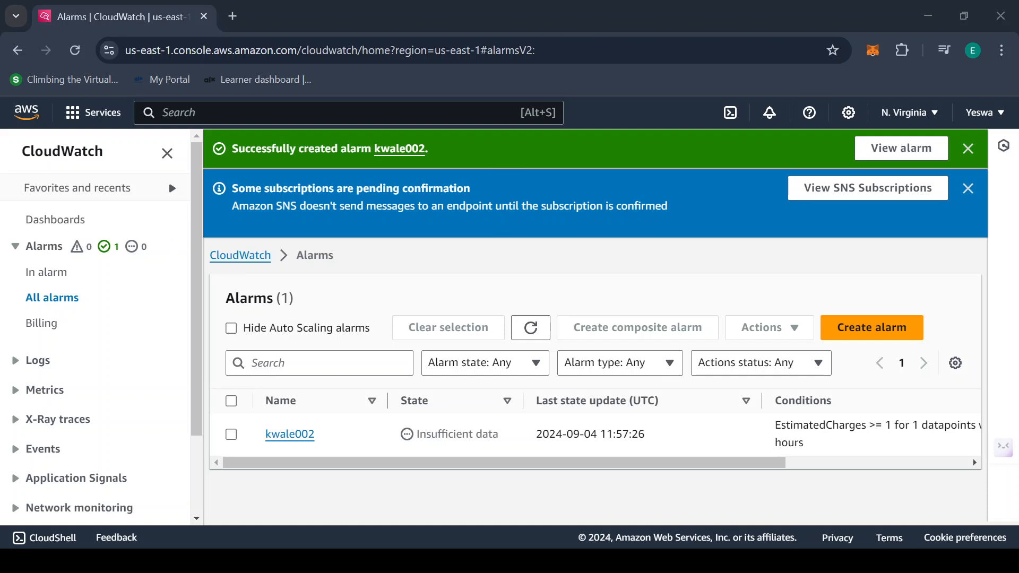
# Reload the CloudWatch alarms list and scroll to confirm kwale002 reports OK
pyautogui.click(75, 50)
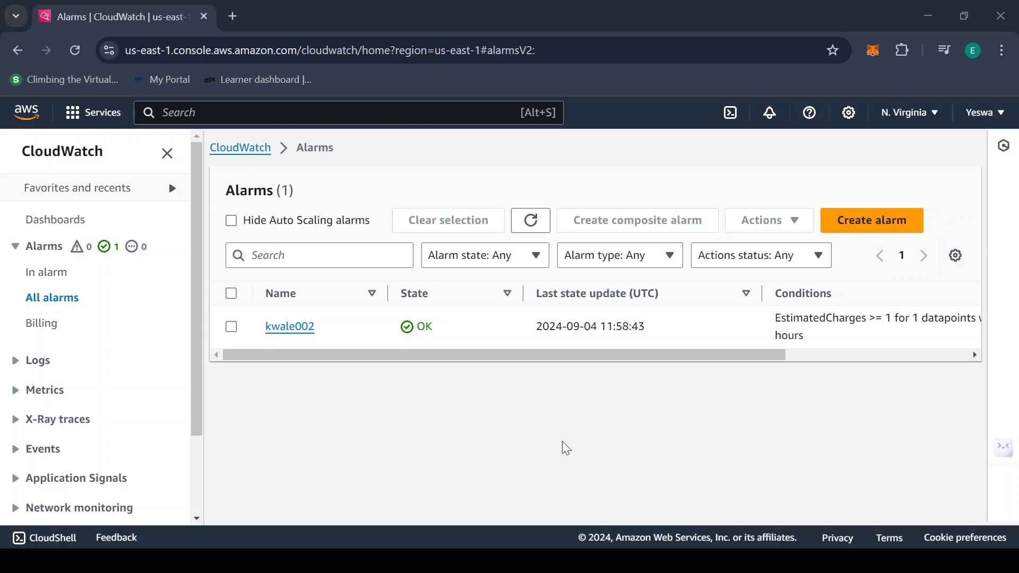
pyautogui.moveTo(682, 353); pyautogui.dragTo(528, 382)
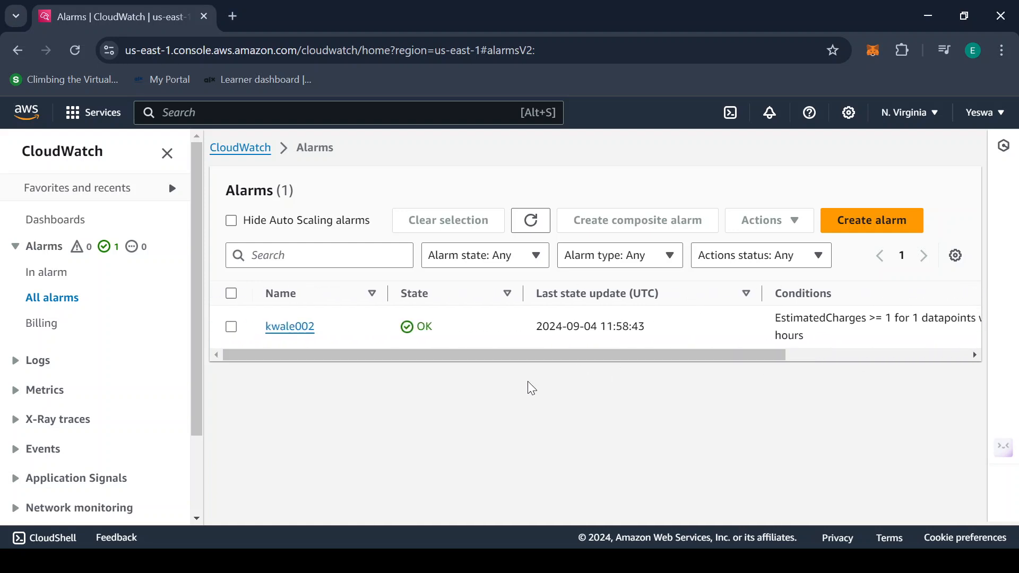